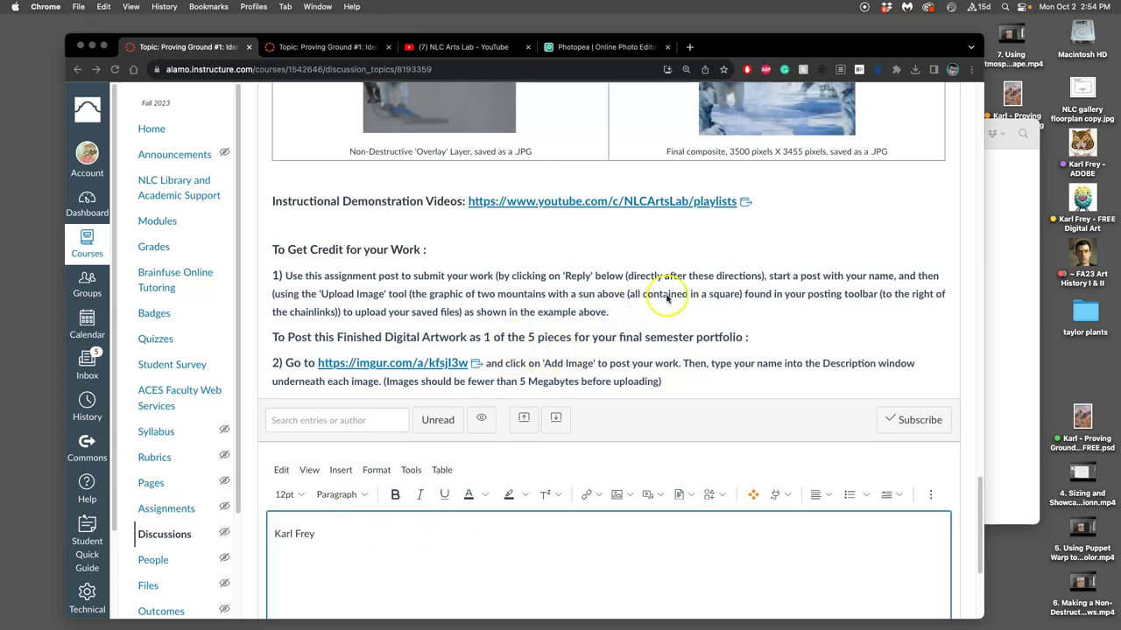
Step: Switch from the Canvas reply to the Photopea tab showing the layered creature composite
{"action": "left_click", "coordinate": [749, 49]}
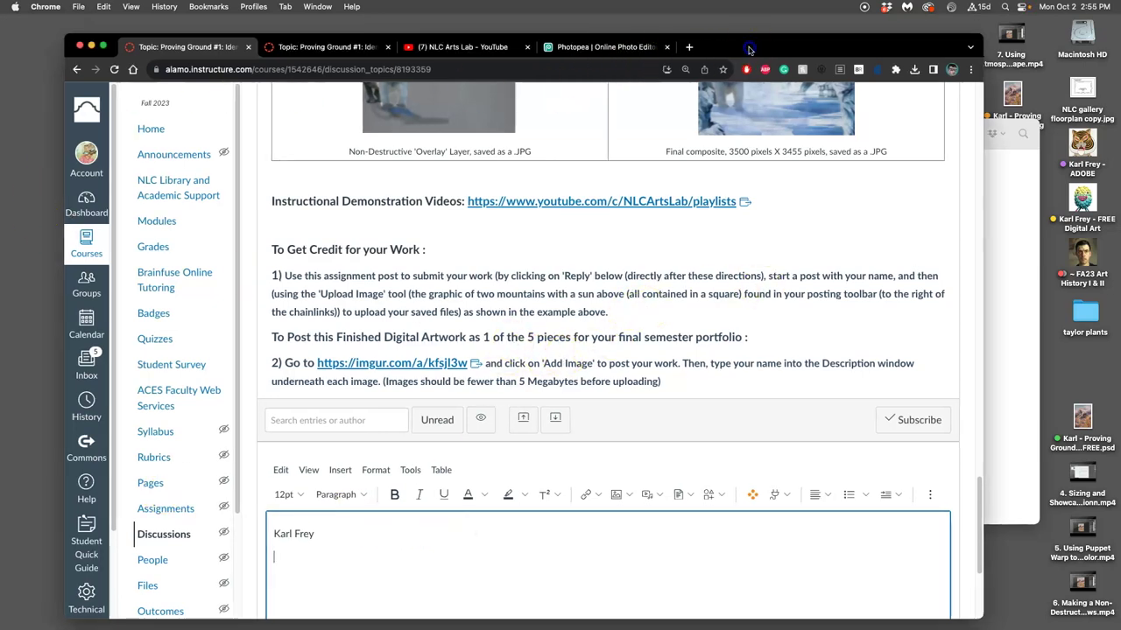
{"action": "left_click_drag", "start_coordinate": [749, 49], "coordinate": [739, 59]}
{"action": "left_click", "coordinate": [618, 63]}
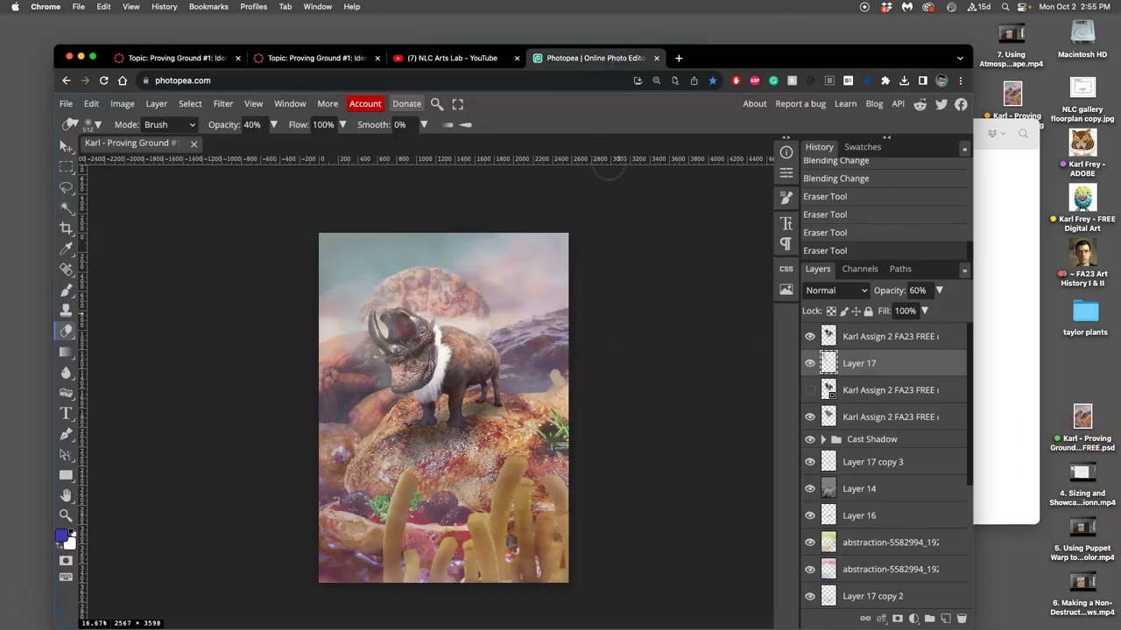
Step: Open Photopea's File > Export as menu, close it, and select the exported JPG on the desktop
{"action": "left_click_drag", "start_coordinate": [1011, 93], "coordinate": [1015, 87]}
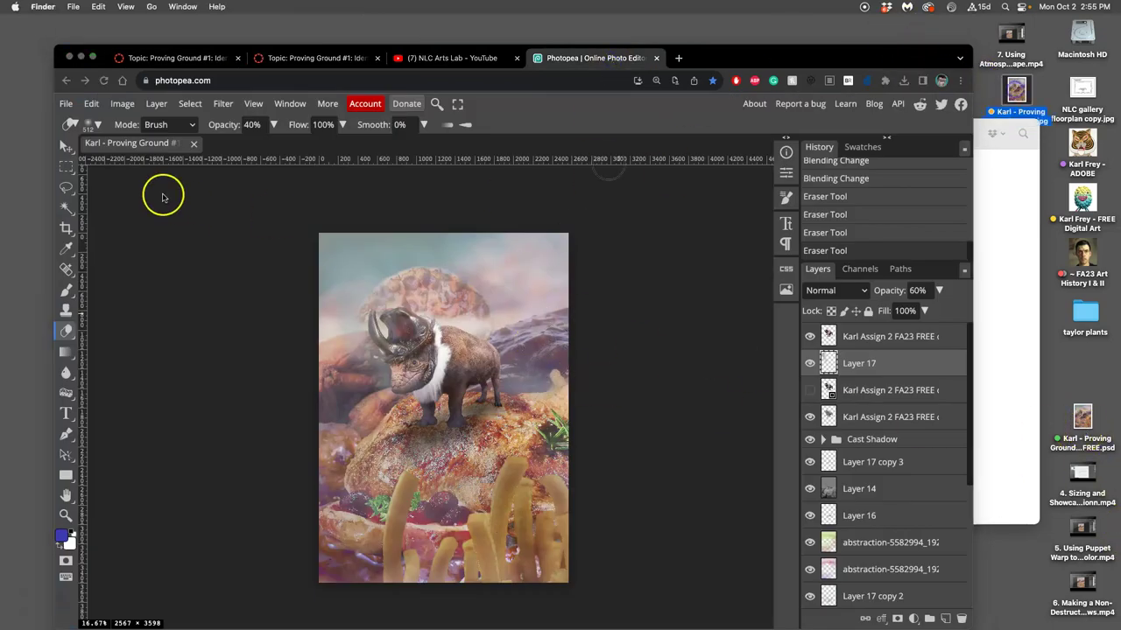
{"action": "left_click", "coordinate": [66, 104]}
{"action": "left_click", "coordinate": [67, 104]}
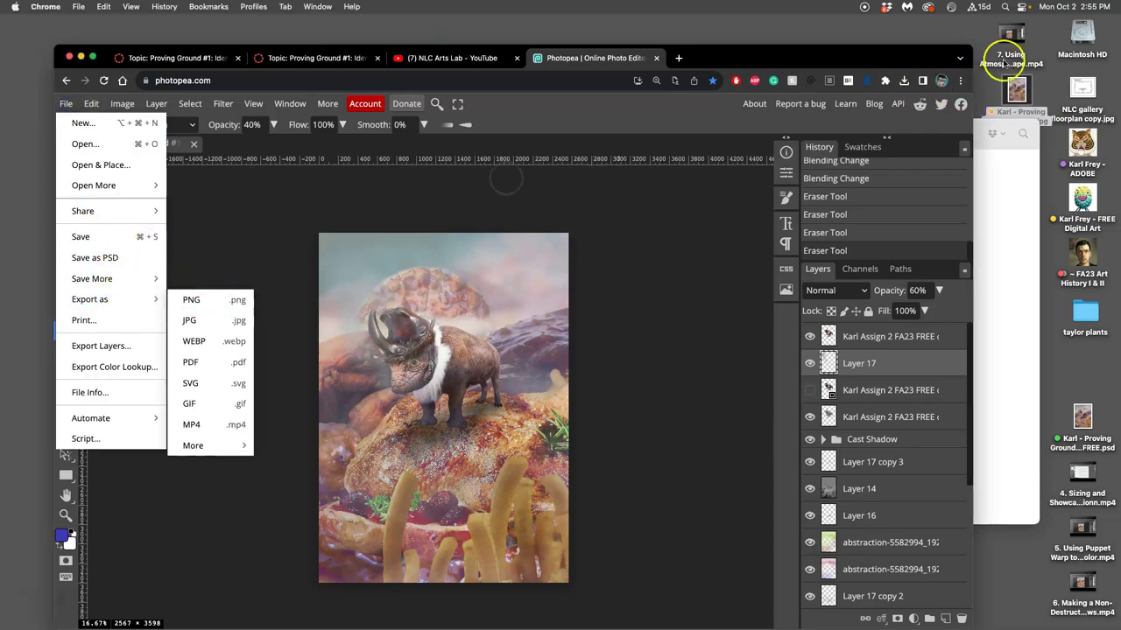
{"action": "mouse_move", "coordinate": [5, 601]}
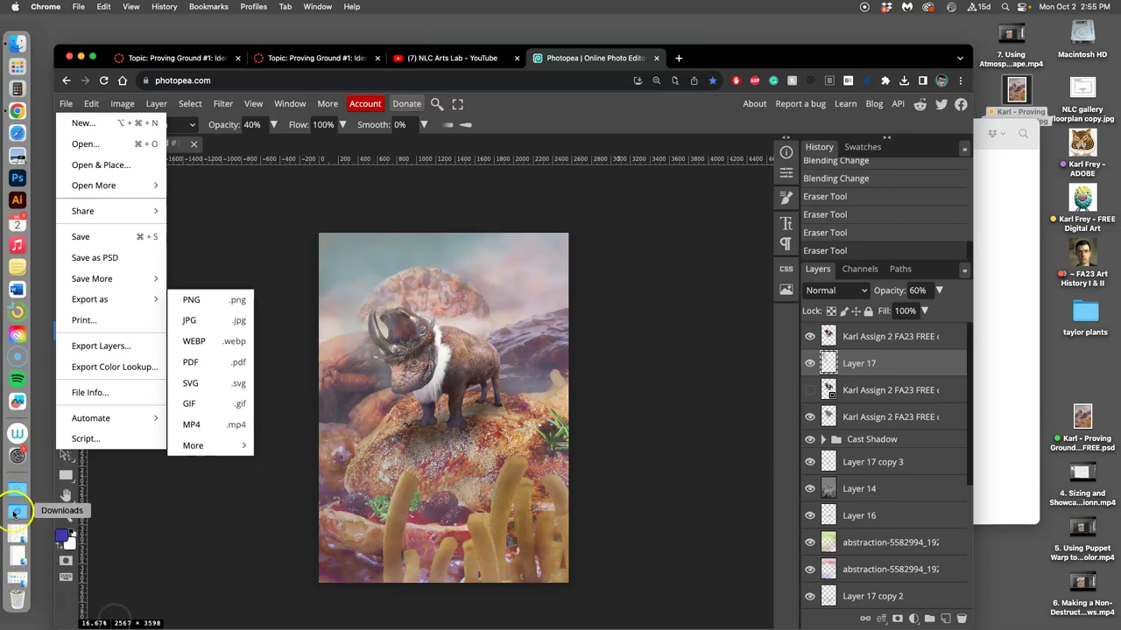
{"action": "left_click", "coordinate": [1023, 95]}
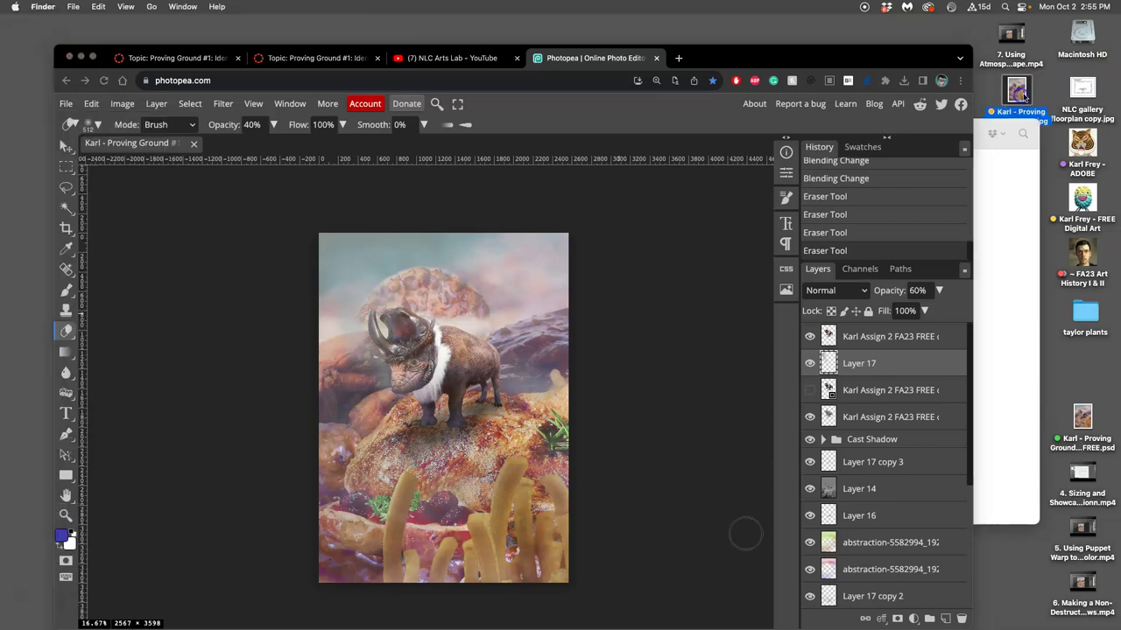
Step: Close the duplicate discussion tab and return to the Canvas reply draft
{"action": "left_click", "coordinate": [324, 58]}
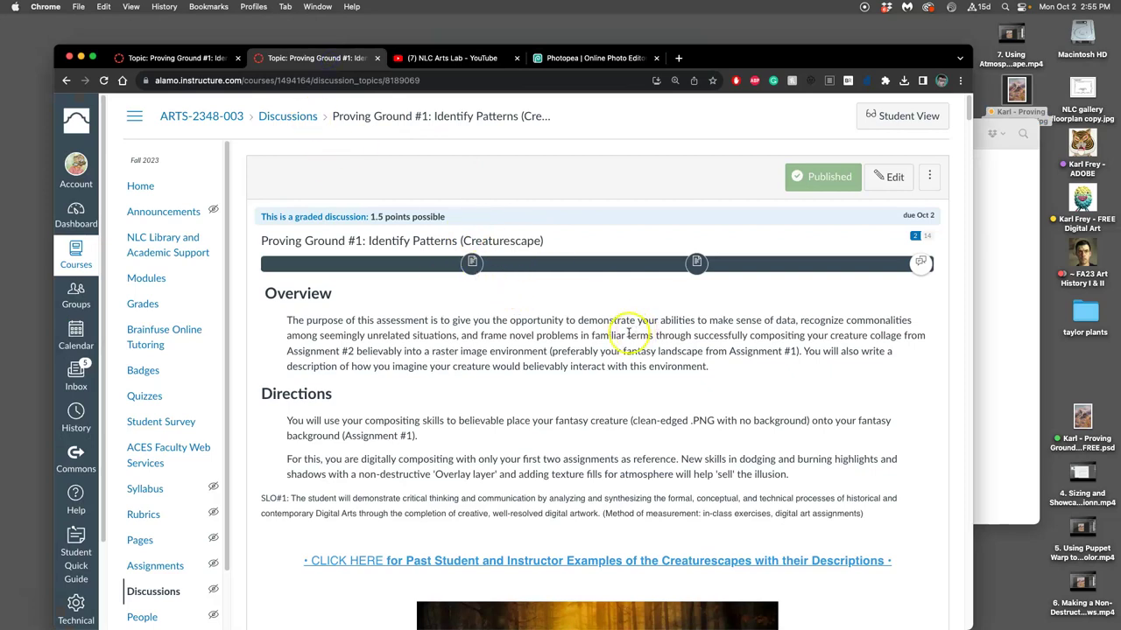
{"action": "left_click", "coordinate": [377, 57]}
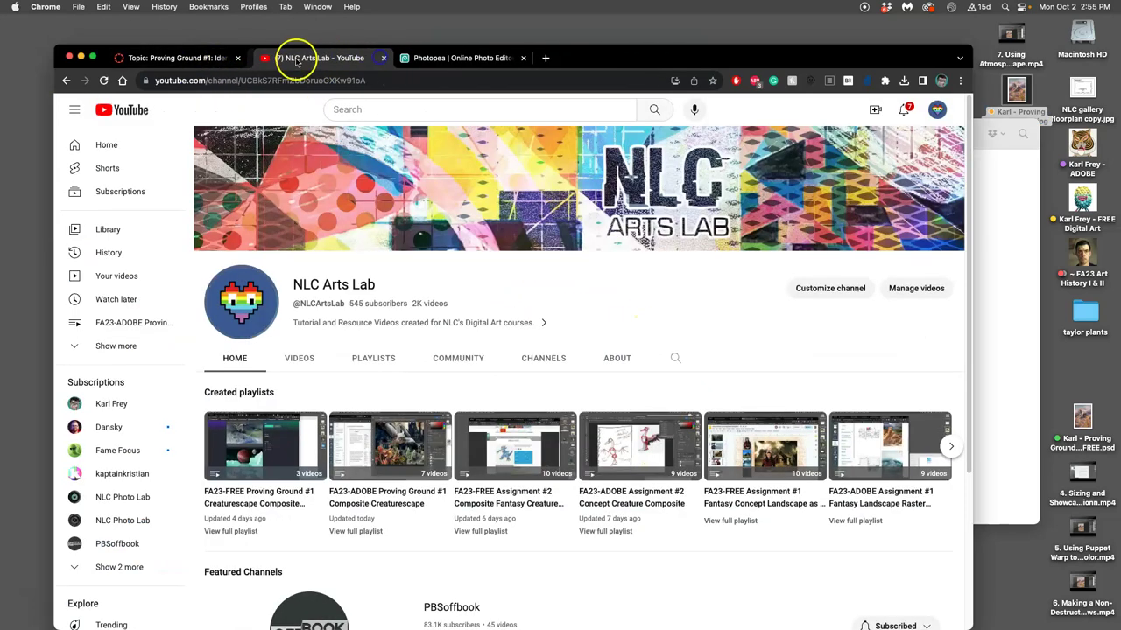
{"action": "left_click", "coordinate": [203, 58]}
{"action": "scroll", "coordinate": [451, 281], "scroll_direction": "down", "scroll_amount": 4}
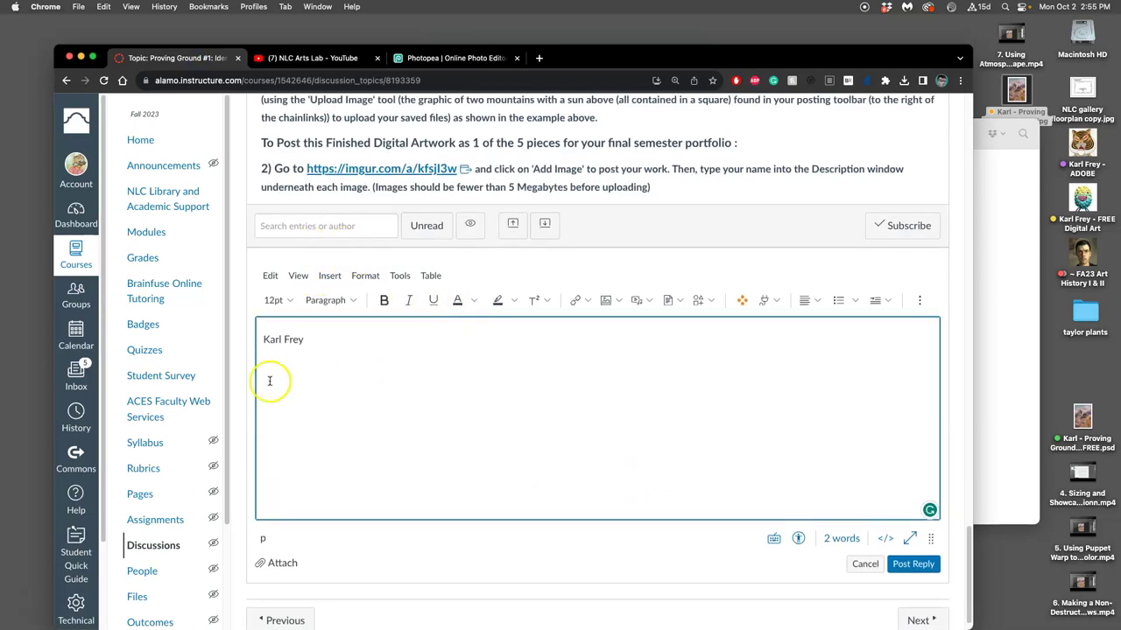
Step: Upload the exported creaturescape JPG with Upload Image and insert it beneath the name line
{"action": "left_click", "coordinate": [609, 301]}
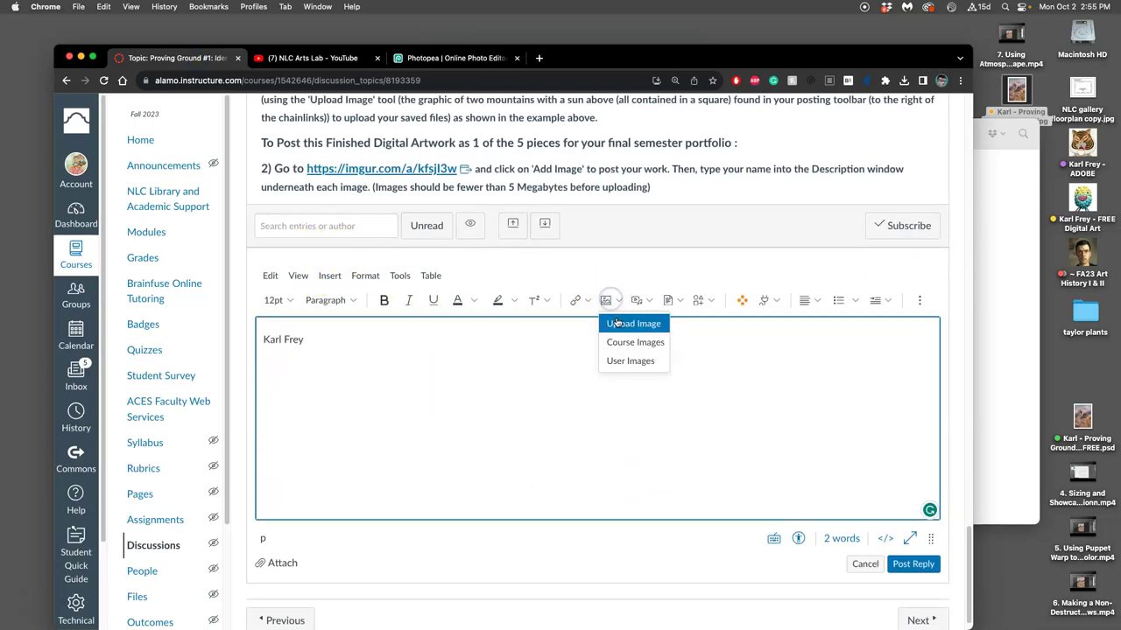
{"action": "left_click", "coordinate": [616, 323]}
{"action": "left_click_drag", "start_coordinate": [1015, 89], "coordinate": [541, 325]}
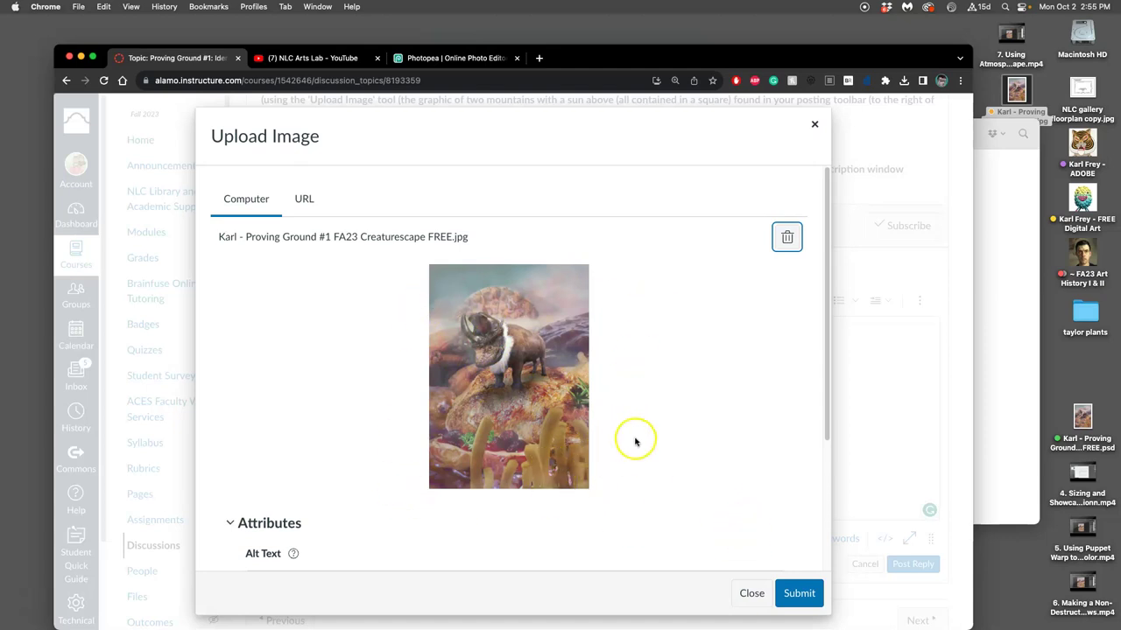
{"action": "left_click", "coordinate": [799, 594]}
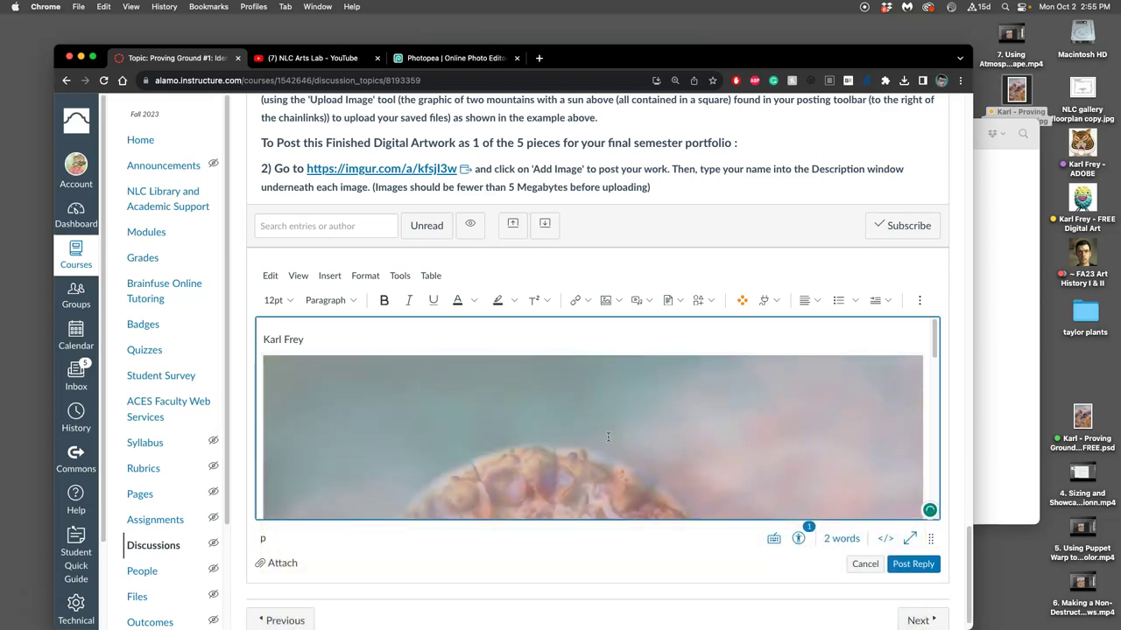
Step: Reset the page zoom and shrink the inserted creature image to about 292 × 409
{"action": "key", "text": "super+minus"}
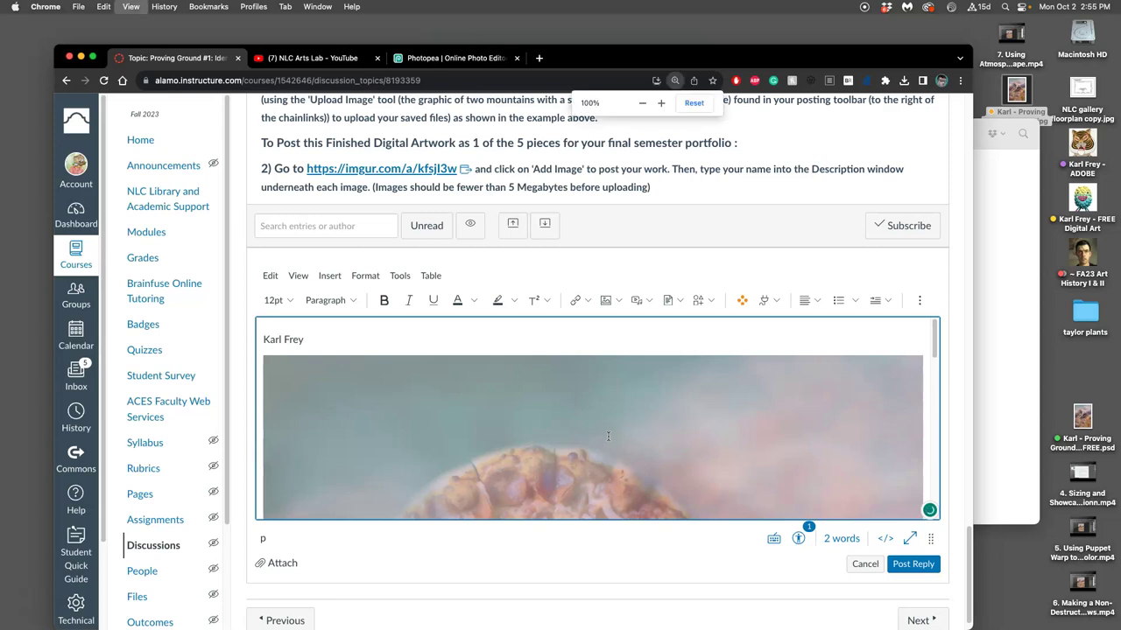
{"action": "left_click", "coordinate": [789, 406]}
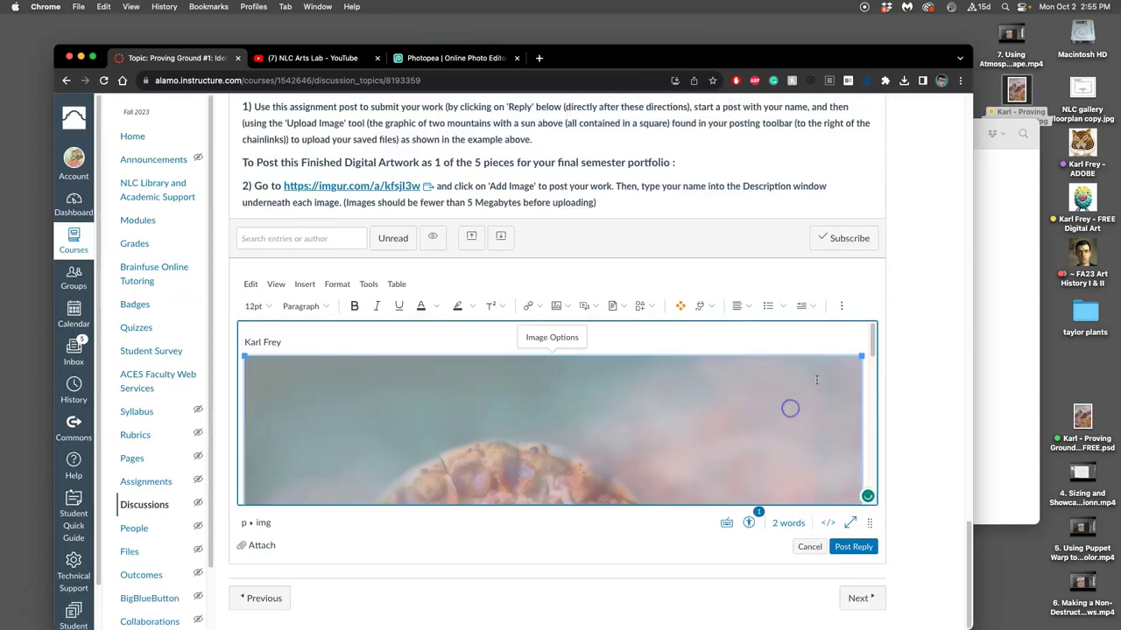
{"action": "left_click_drag", "start_coordinate": [861, 356], "coordinate": [433, 398]}
{"action": "scroll", "coordinate": [448, 420], "scroll_direction": "down", "scroll_amount": 3}
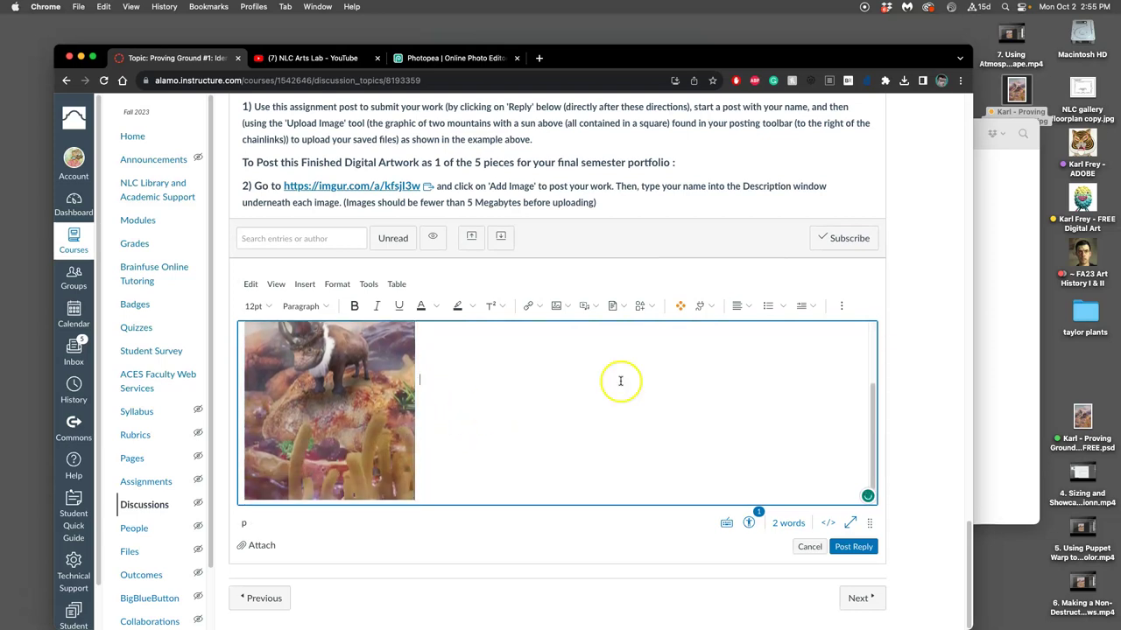
{"action": "left_click", "coordinate": [1016, 90]}
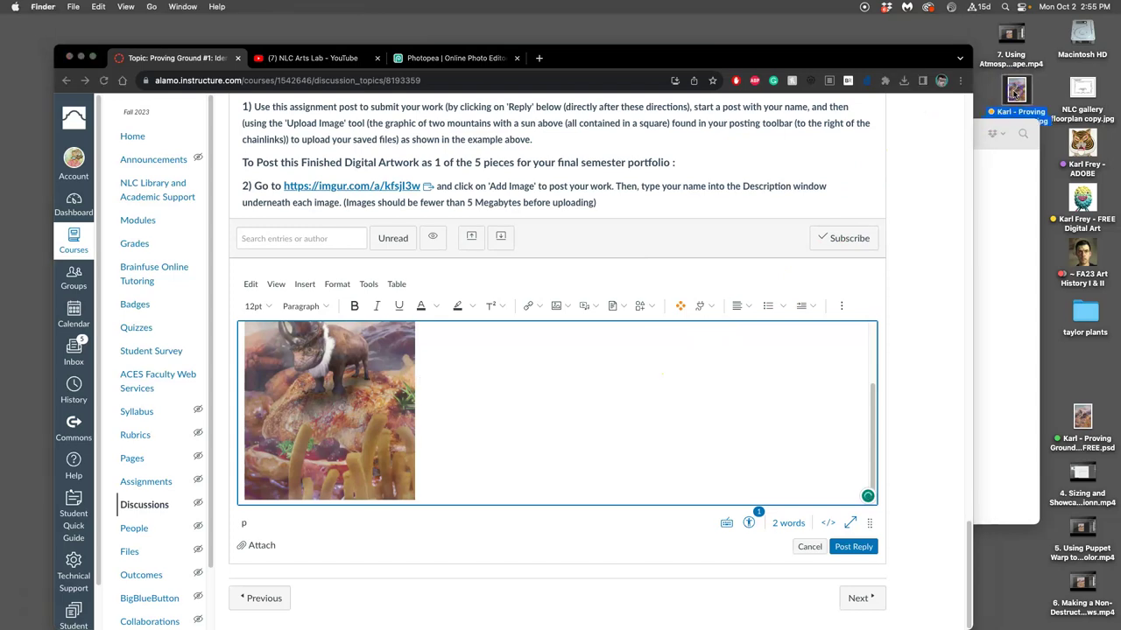
Step: Open the creaturescape JPG in Preview and show Adjust Color with its histogram and sliders
{"action": "right_click", "coordinate": [1016, 90]}
{"action": "mouse_move", "coordinate": [987, 112]}
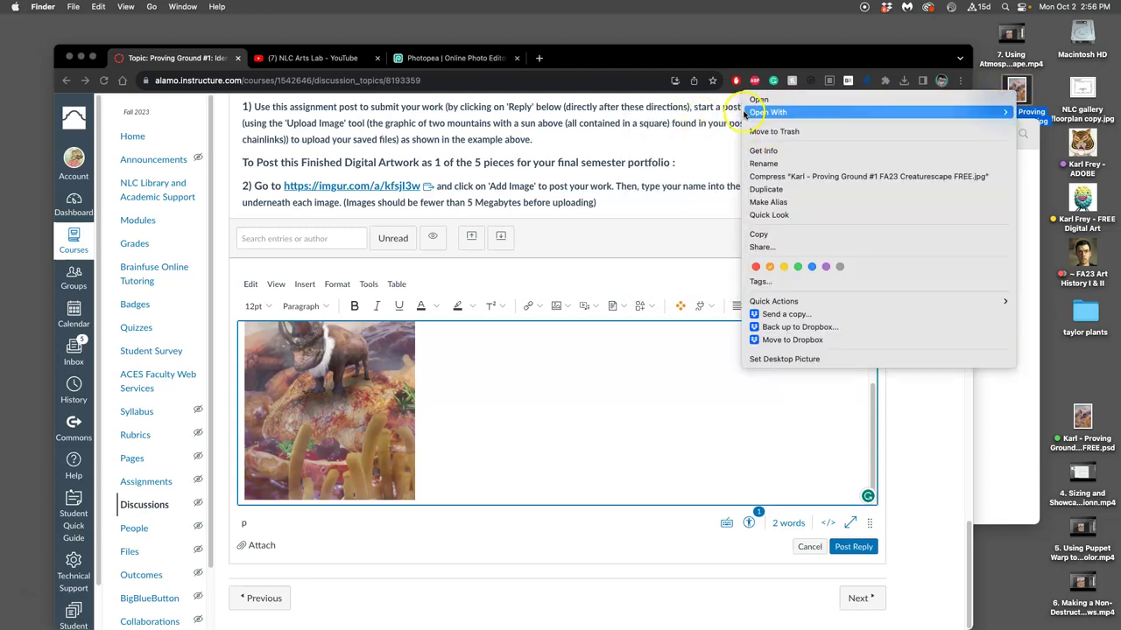
{"action": "left_click", "coordinate": [696, 113]}
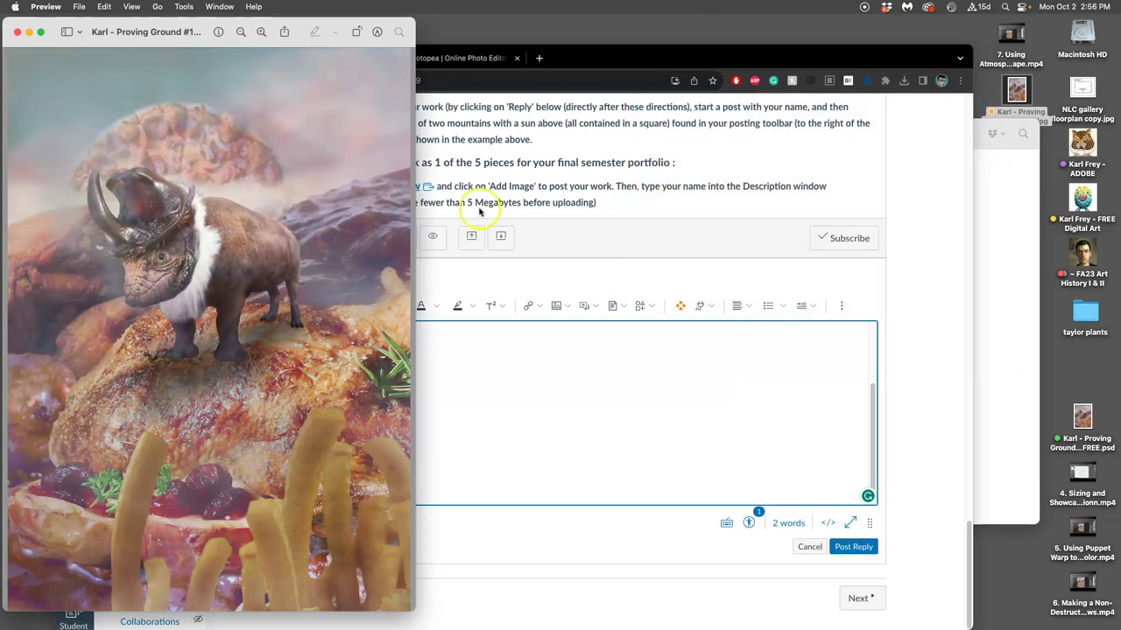
{"action": "left_click", "coordinate": [184, 7]}
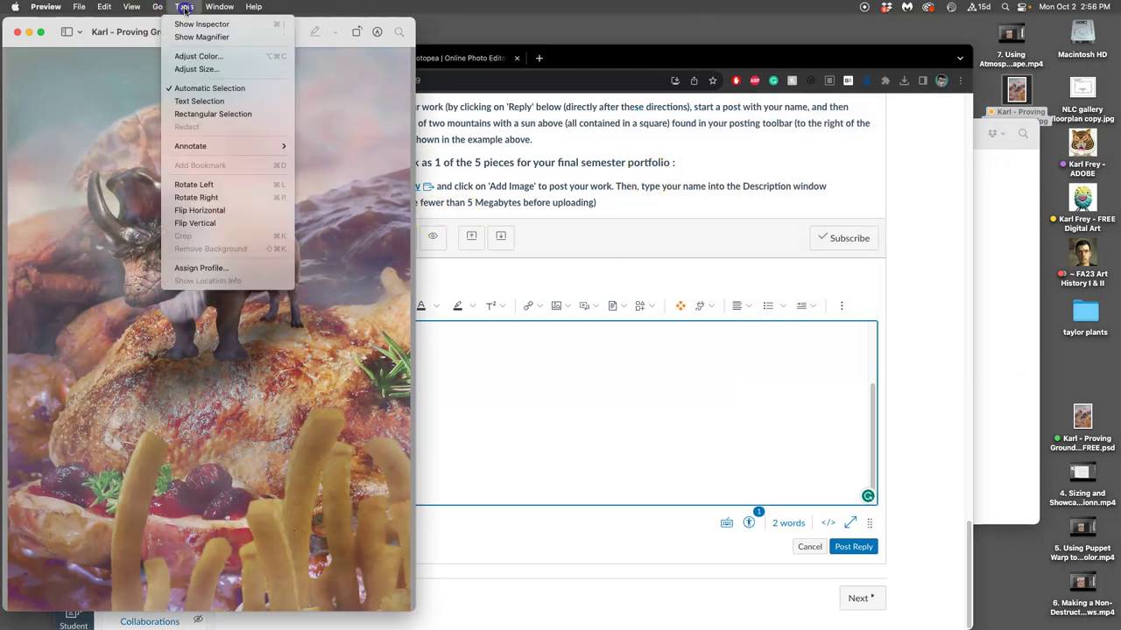
{"action": "left_click", "coordinate": [198, 56]}
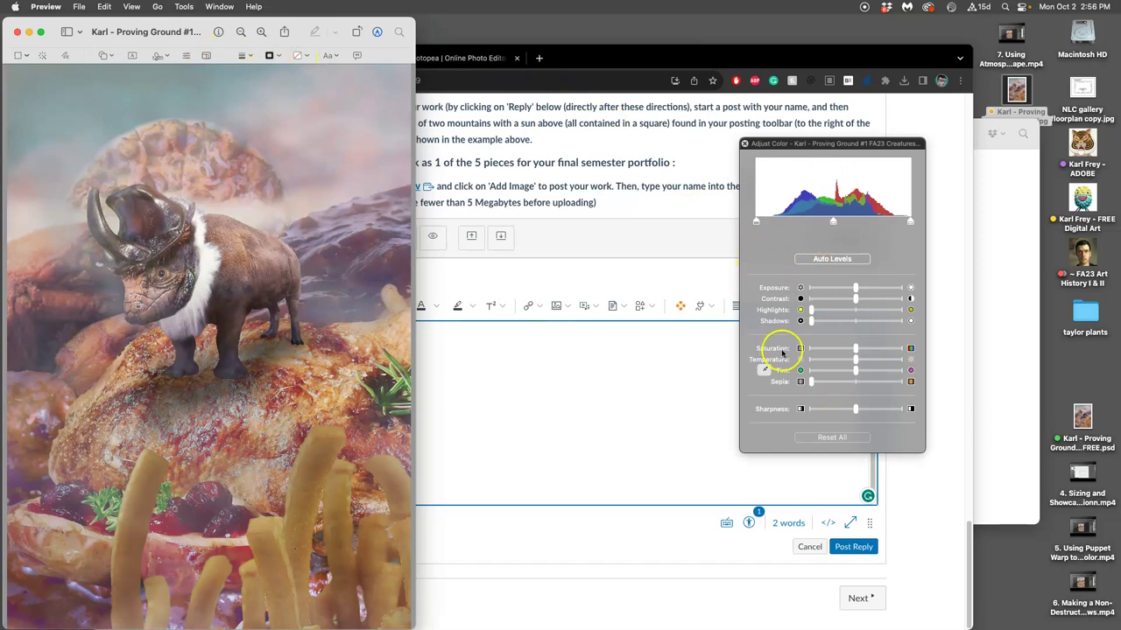
Step: Auto-level the image, then nudge its white point and black point
{"action": "left_click", "coordinate": [841, 260]}
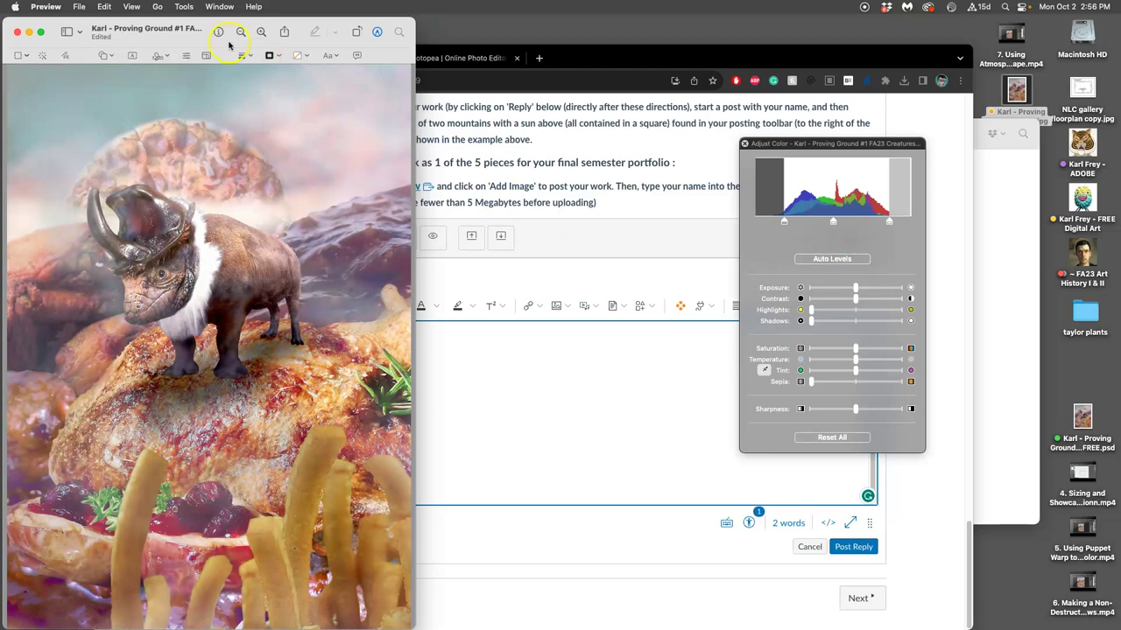
{"action": "left_click_drag", "start_coordinate": [296, 22], "coordinate": [713, 23]}
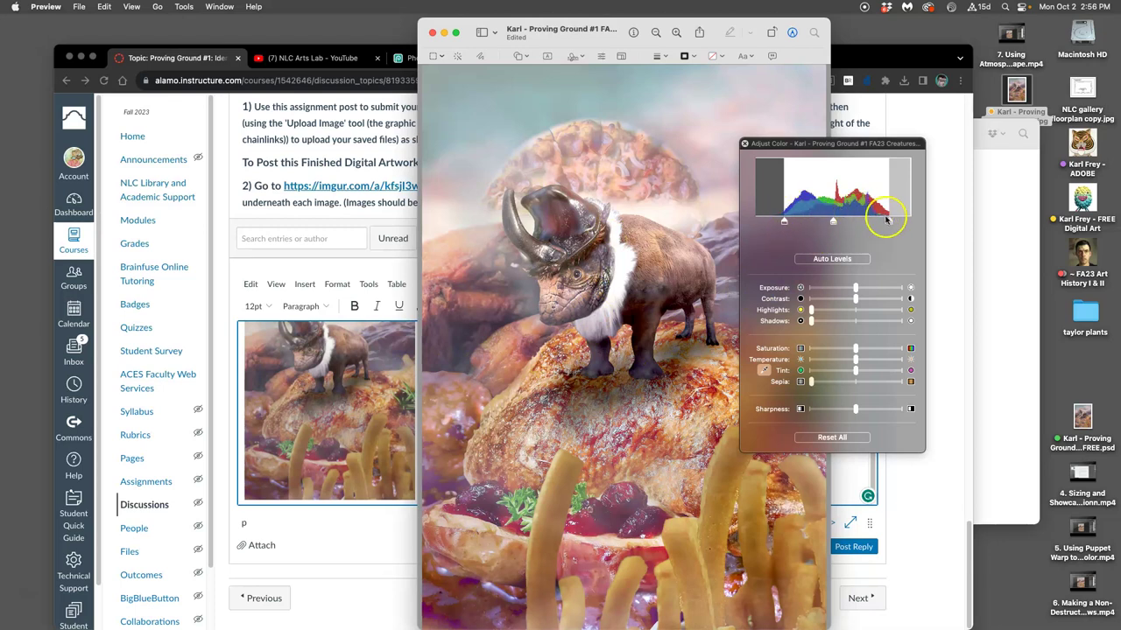
{"action": "left_click_drag", "start_coordinate": [888, 221], "coordinate": [893, 221]}
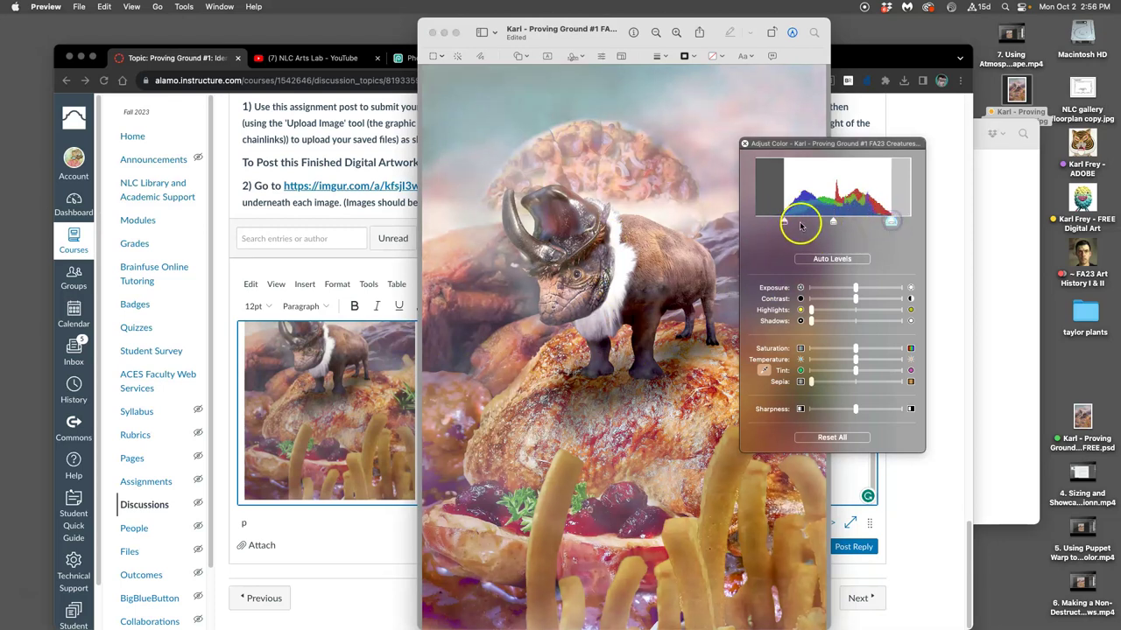
{"action": "left_click_drag", "start_coordinate": [780, 221], "coordinate": [781, 222]}
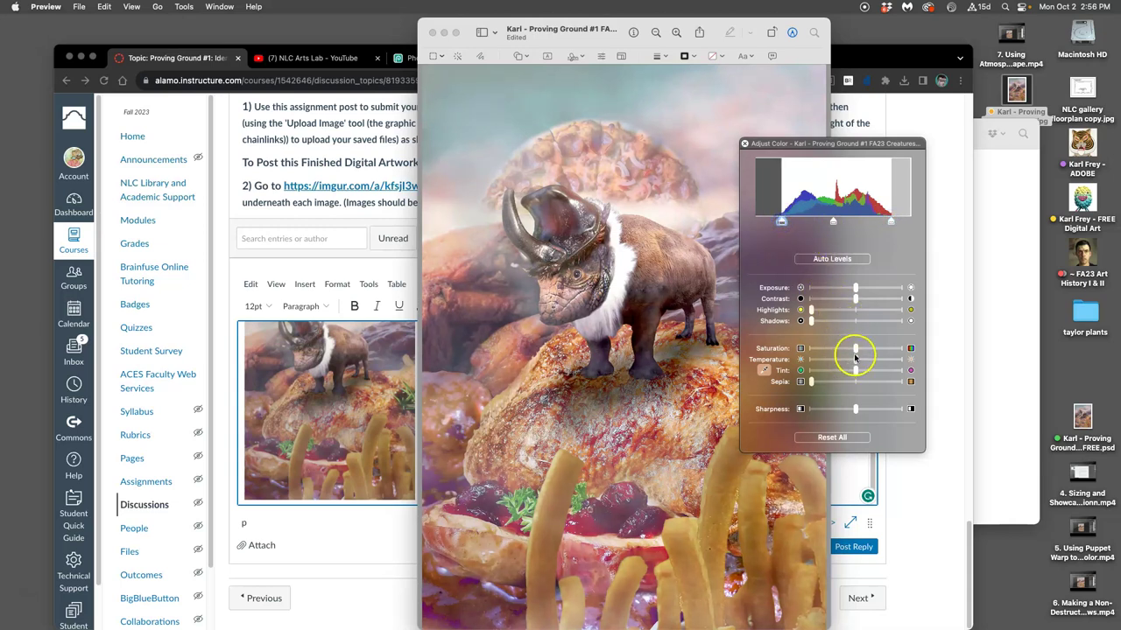
Step: Cool the temperature slightly, max the sharpness, brighten highlights, and slightly lower contrast
{"action": "mouse_move", "coordinate": [856, 360]}
{"action": "left_mouse_down"}
{"action": "mouse_move", "coordinate": [838, 360]}
{"action": "mouse_move", "coordinate": [872, 359]}
{"action": "mouse_move", "coordinate": [846, 364]}
{"action": "left_mouse_up"}
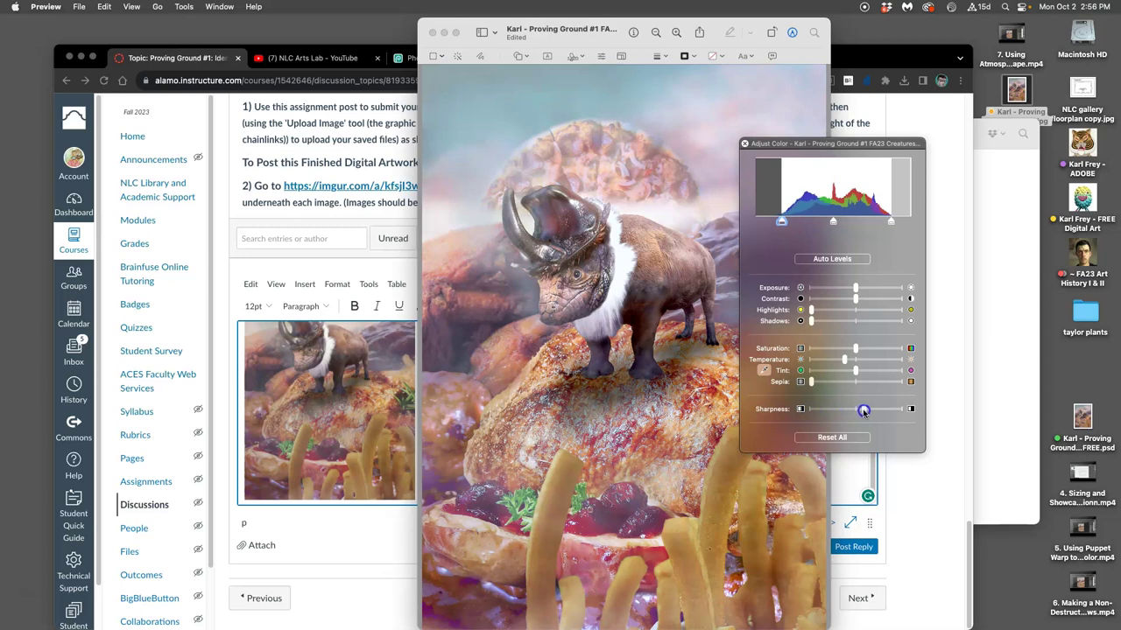
{"action": "left_click_drag", "start_coordinate": [867, 410], "coordinate": [915, 409]}
{"action": "mouse_move", "coordinate": [813, 312]}
{"action": "left_mouse_down"}
{"action": "mouse_move", "coordinate": [843, 313]}
{"action": "mouse_move", "coordinate": [804, 313]}
{"action": "mouse_move", "coordinate": [864, 322]}
{"action": "mouse_move", "coordinate": [801, 322]}
{"action": "left_mouse_up"}
{"action": "left_click_drag", "start_coordinate": [863, 299], "coordinate": [861, 300]}
{"action": "left_click_drag", "start_coordinate": [741, 19], "coordinate": [499, 38]}
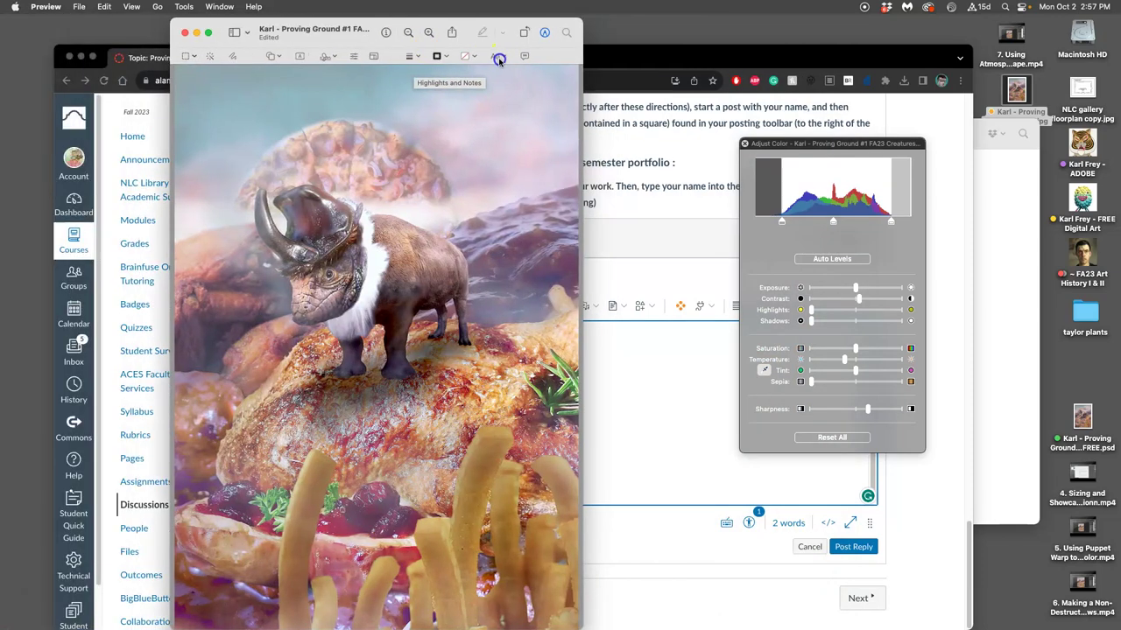
Step: Close Preview and drop the colour-adjusted creaturescape JPG into the Canvas reply editor
{"action": "left_click", "coordinate": [184, 33]}
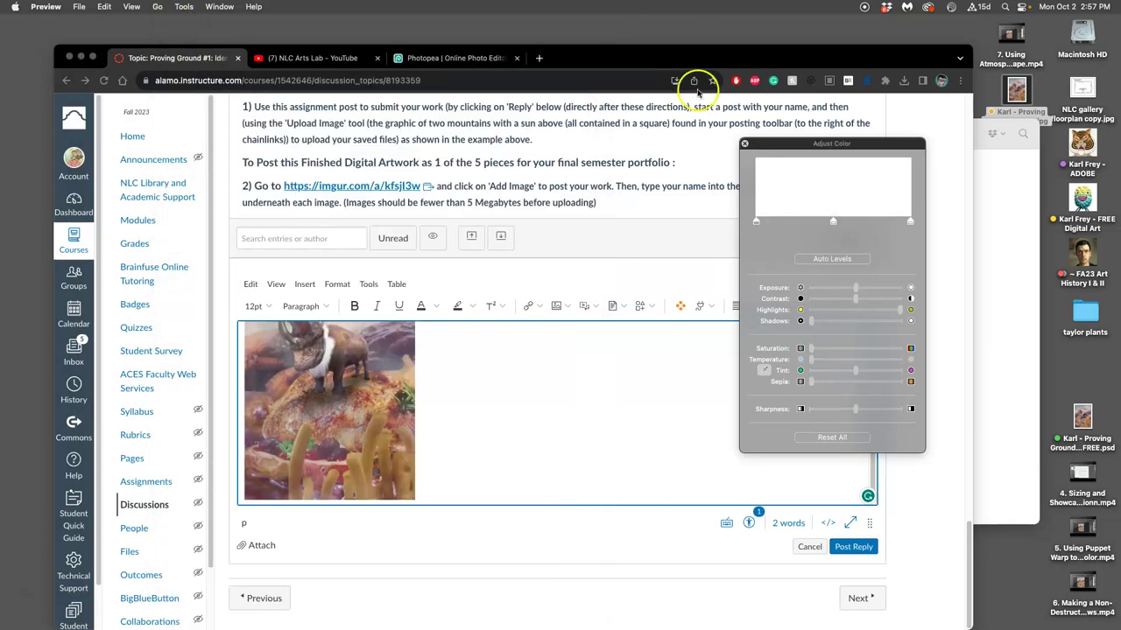
{"action": "left_click", "coordinate": [497, 413]}
{"action": "left_click", "coordinate": [392, 421]}
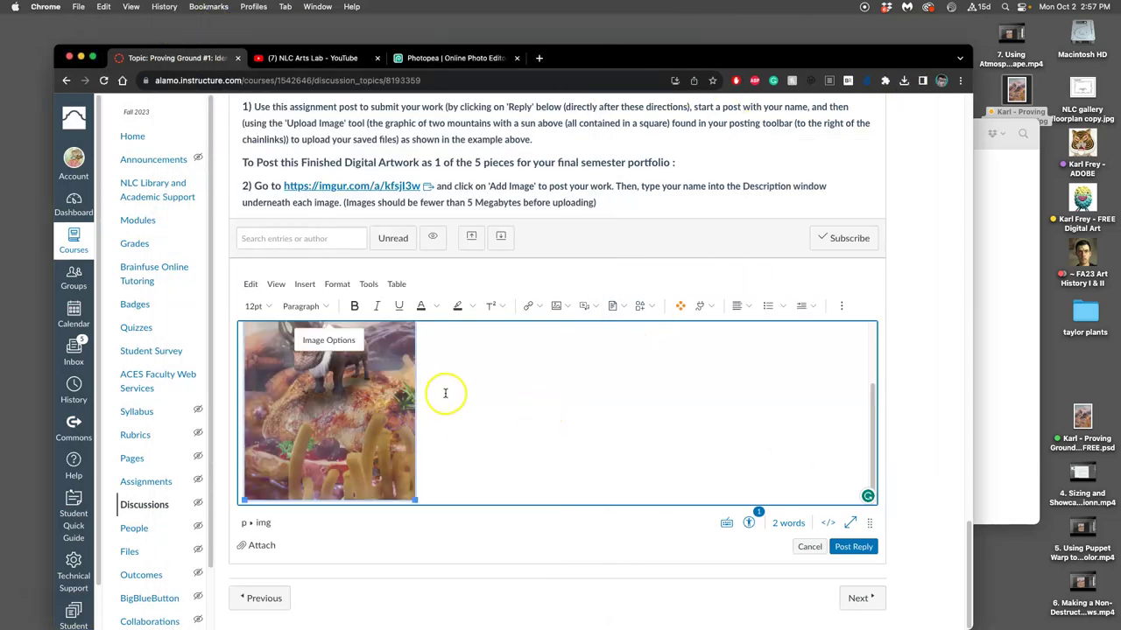
{"action": "left_click", "coordinate": [445, 393]}
{"action": "left_click_drag", "start_coordinate": [1036, 109], "coordinate": [512, 387]}
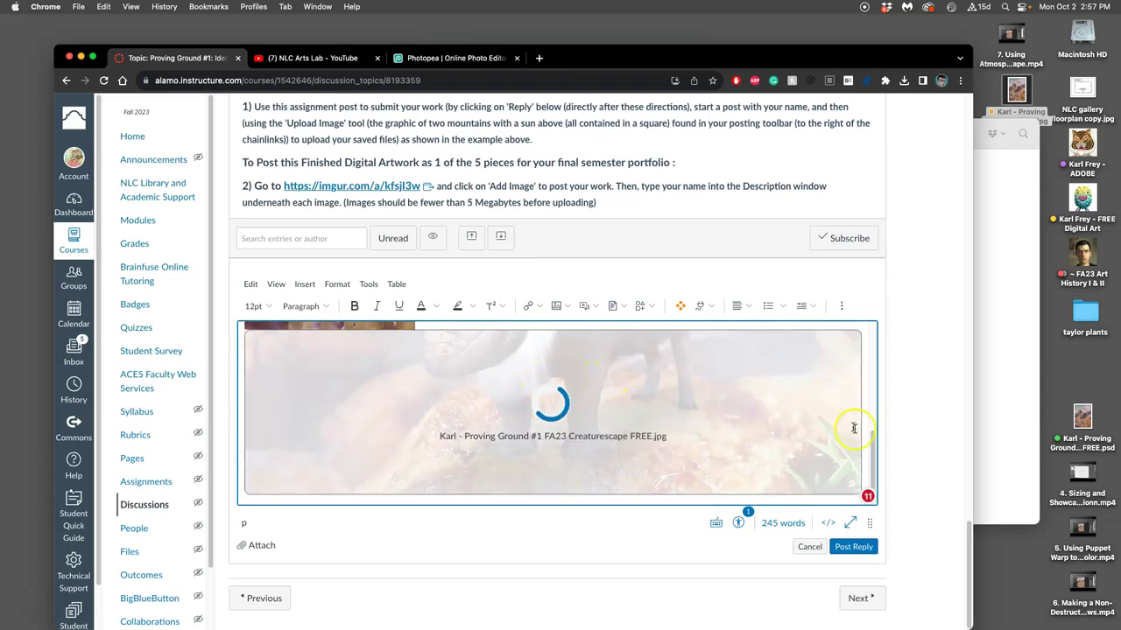
Step: Shrink the new image to about 346 × 485 and delete the older original image
{"action": "left_click_drag", "start_coordinate": [869, 523], "coordinate": [874, 577]}
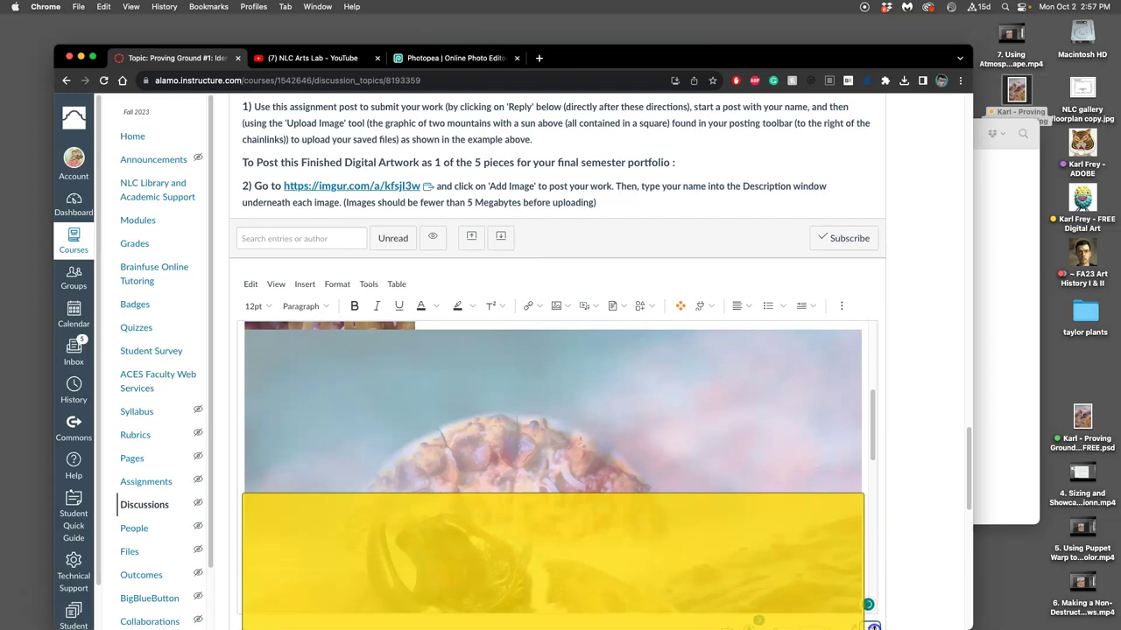
{"action": "left_click", "coordinate": [675, 411]}
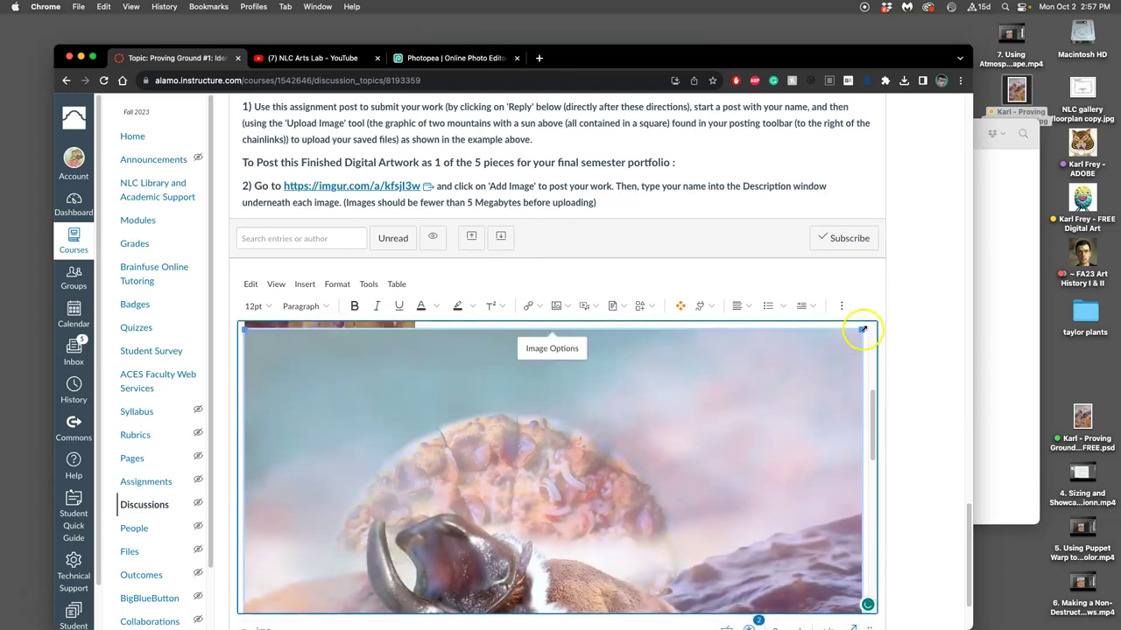
{"action": "left_click_drag", "start_coordinate": [860, 329], "coordinate": [416, 424]}
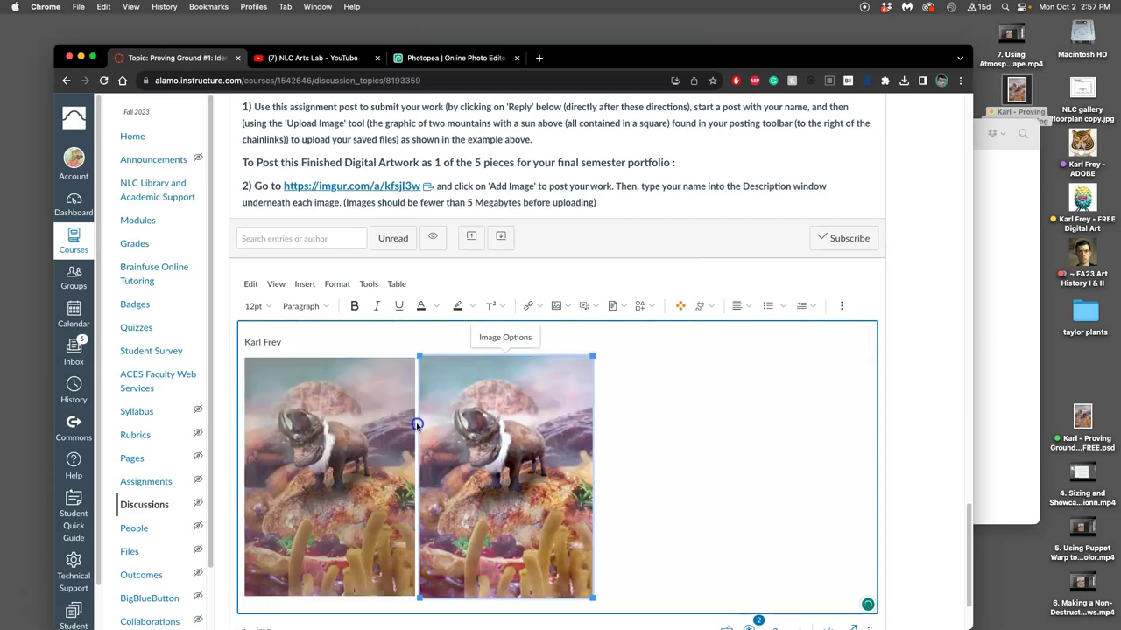
{"action": "left_click", "coordinate": [638, 406]}
{"action": "scroll", "coordinate": [654, 455], "scroll_direction": "down", "scroll_amount": 1}
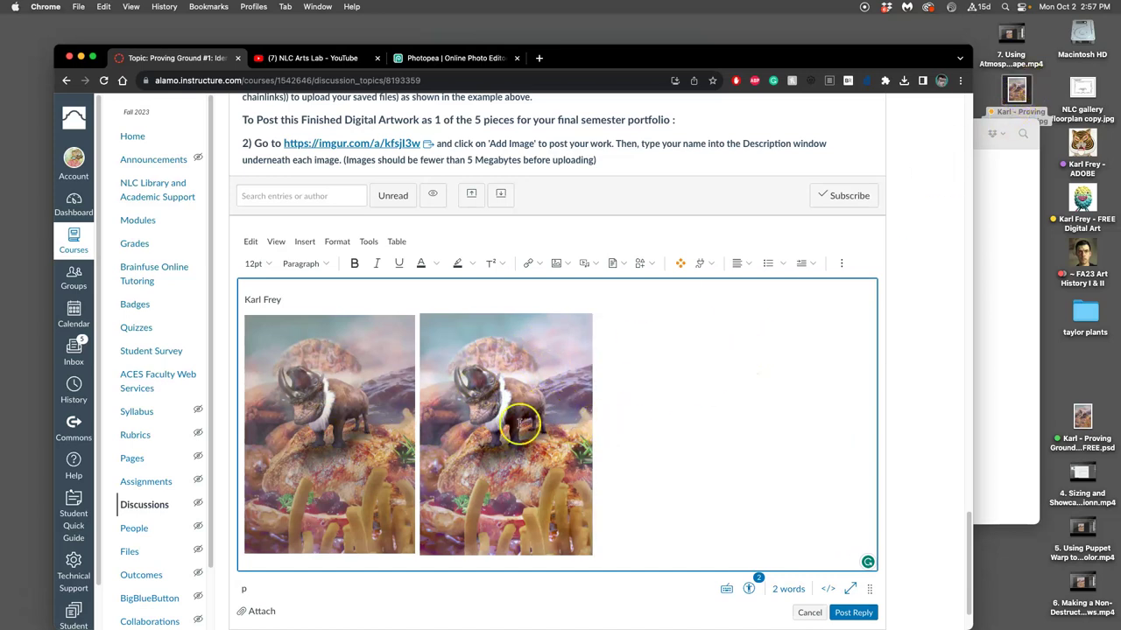
{"action": "left_click", "coordinate": [374, 434]}
{"action": "key", "text": "BackSpace"}
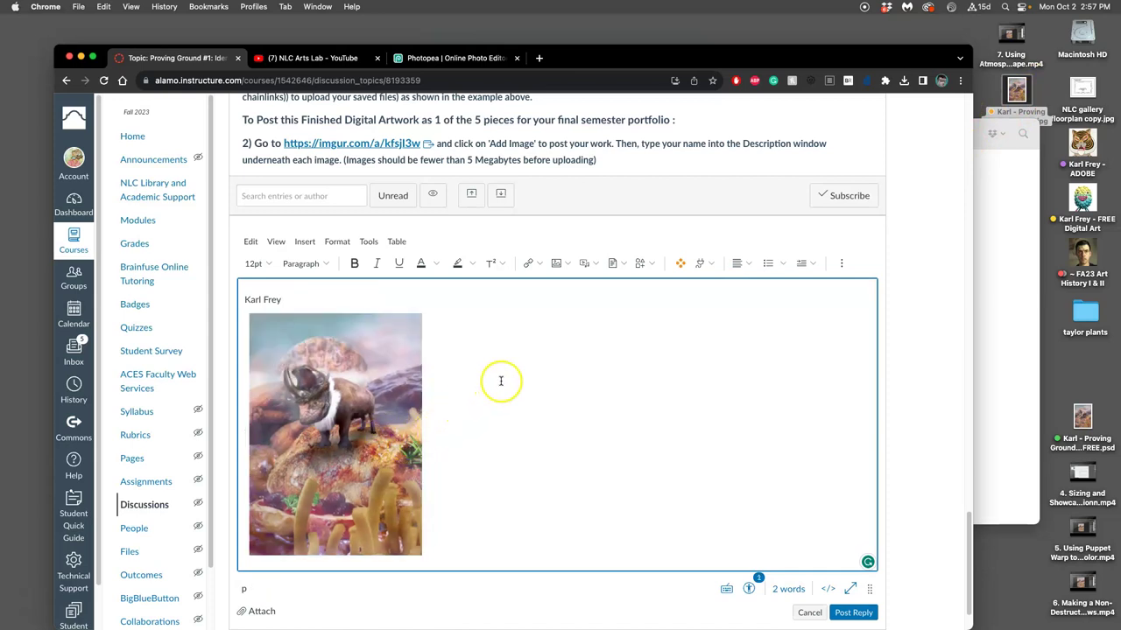
Step: Place the saved creaturescape JPG onto the Photopea composite above the top creature layer
{"action": "left_click", "coordinate": [462, 60]}
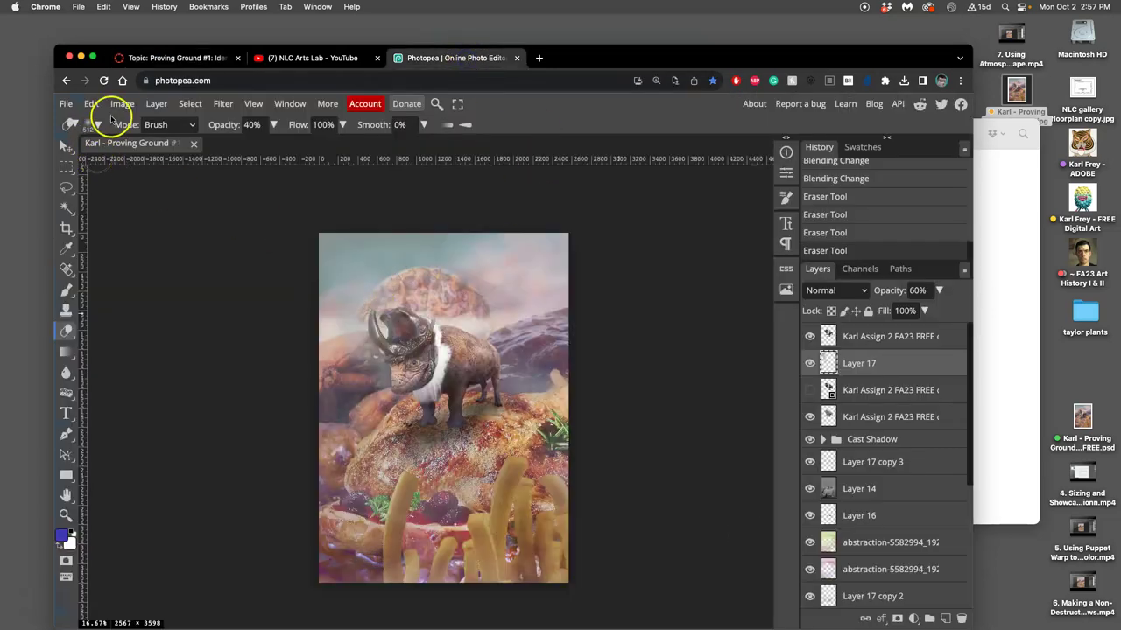
{"action": "left_click", "coordinate": [871, 344]}
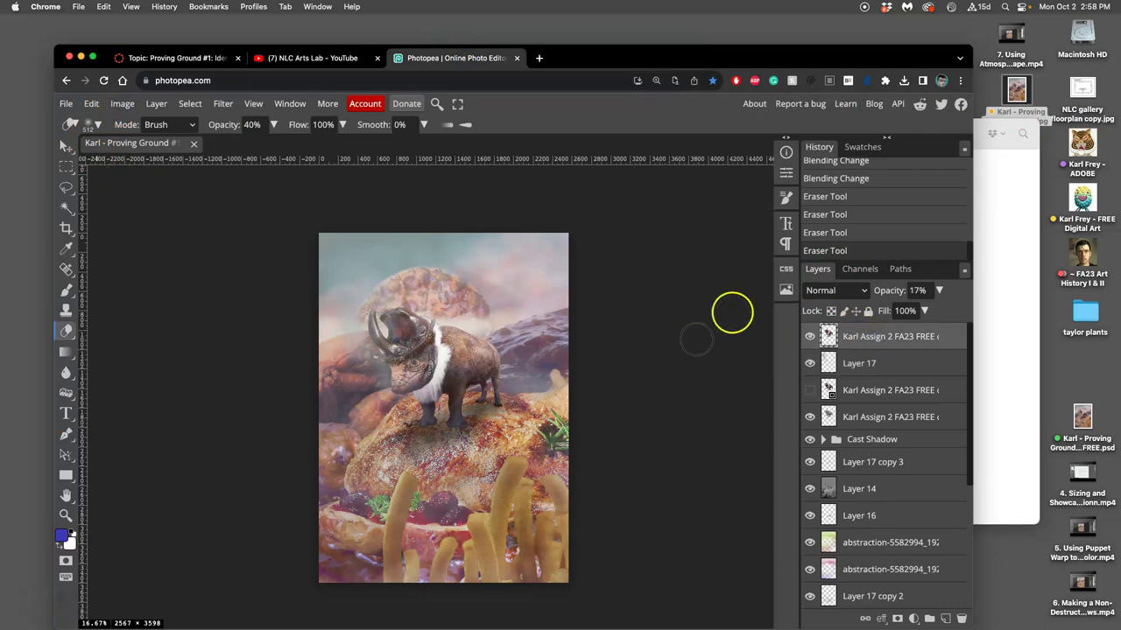
{"action": "left_click_drag", "start_coordinate": [1016, 90], "coordinate": [456, 305]}
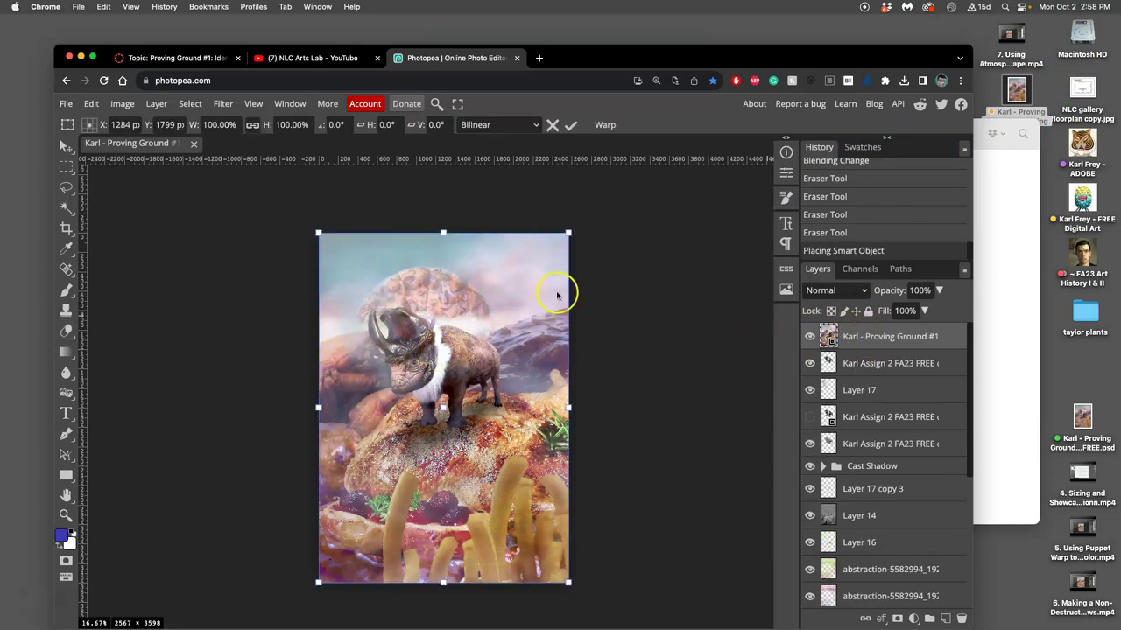
Step: Save the composite as a PSD, replacing the existing Creaturescape file on the Desktop
{"action": "left_click", "coordinate": [65, 104]}
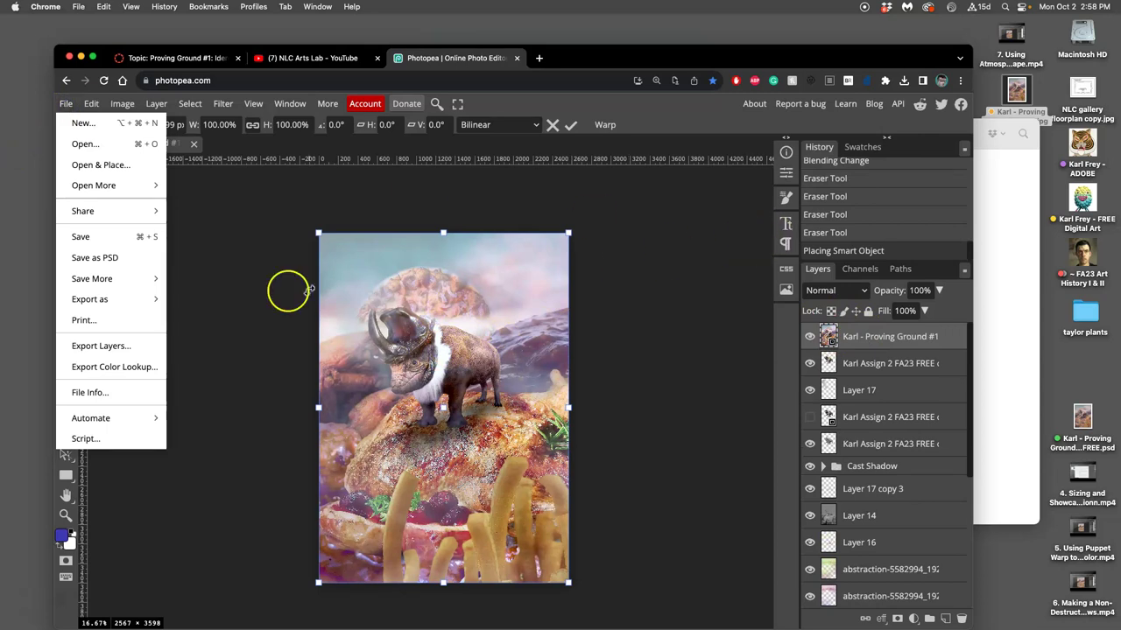
{"action": "left_click", "coordinate": [132, 258]}
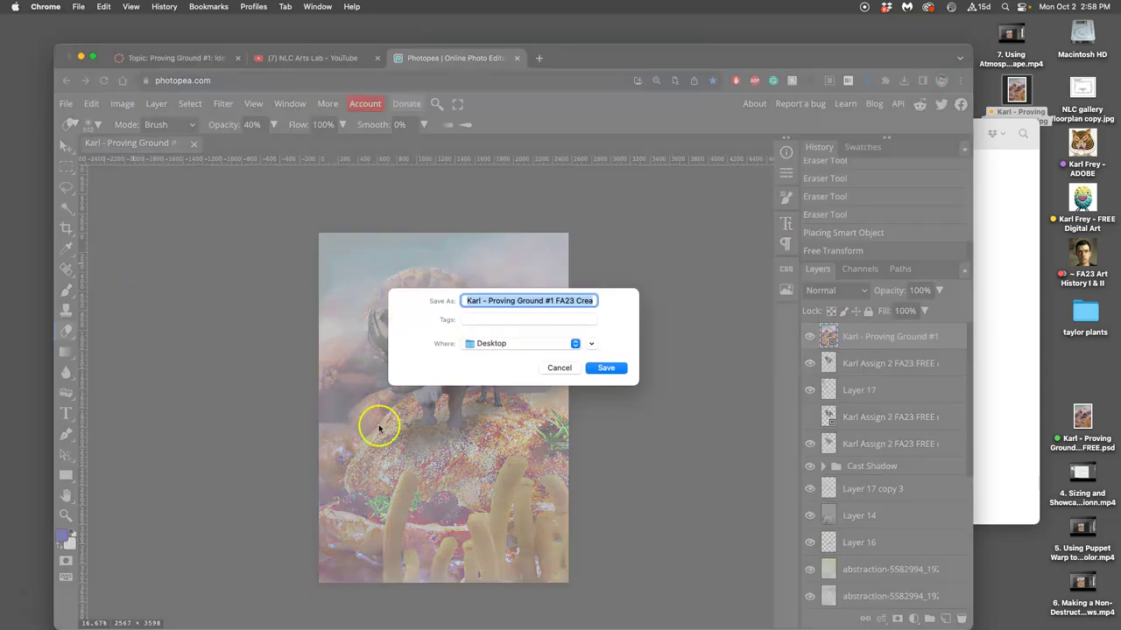
{"action": "left_click", "coordinate": [599, 369]}
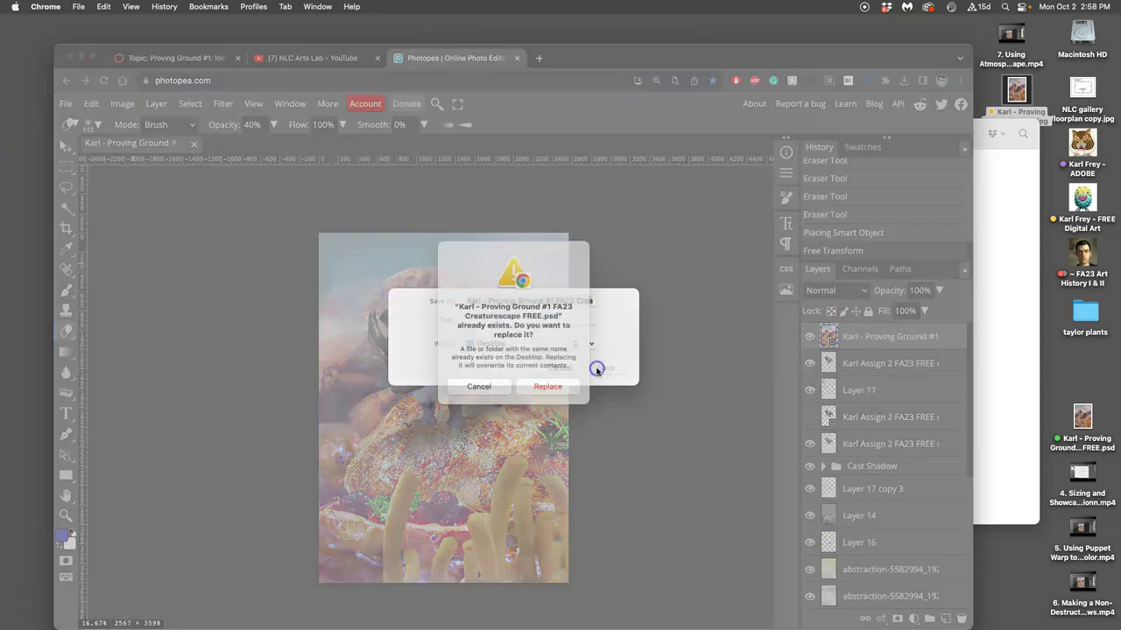
{"action": "left_click", "coordinate": [548, 400]}
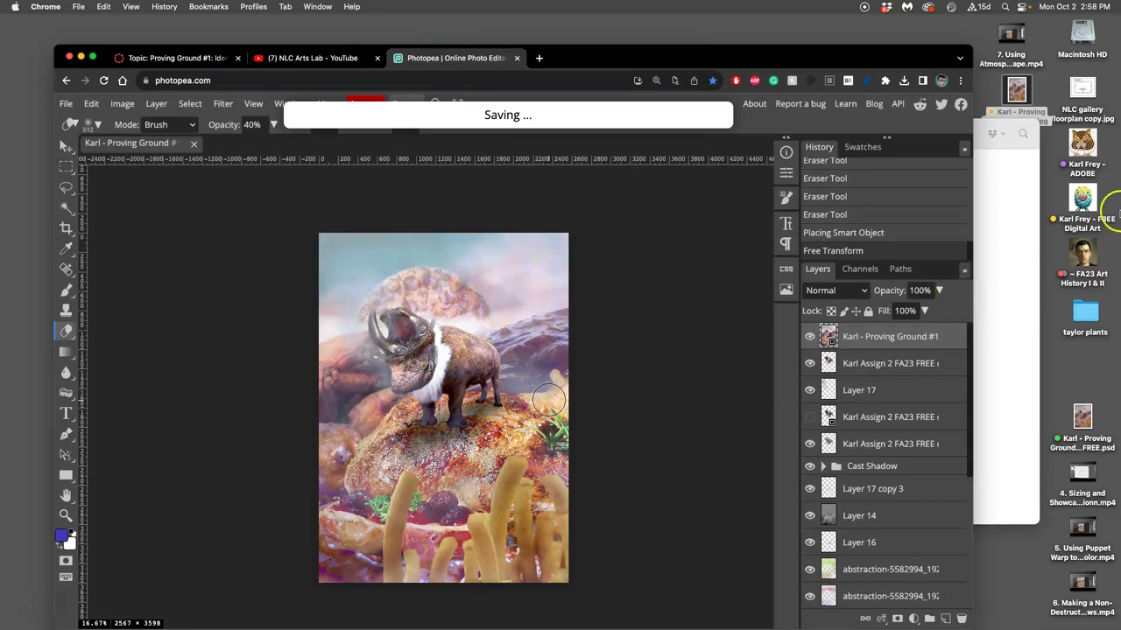
{"action": "left_click_drag", "start_coordinate": [924, 65], "coordinate": [839, 43]}
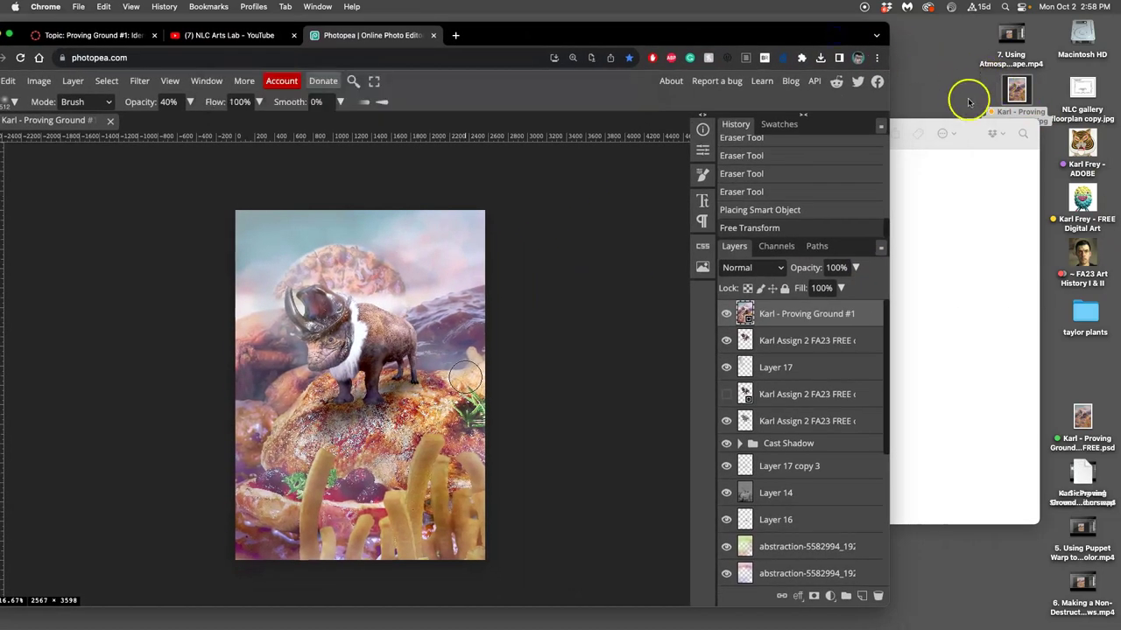
Step: Set the placed image layer's opacity to 64% and save the composite again
{"action": "left_click", "coordinate": [726, 313]}
{"action": "left_click", "coordinate": [726, 313]}
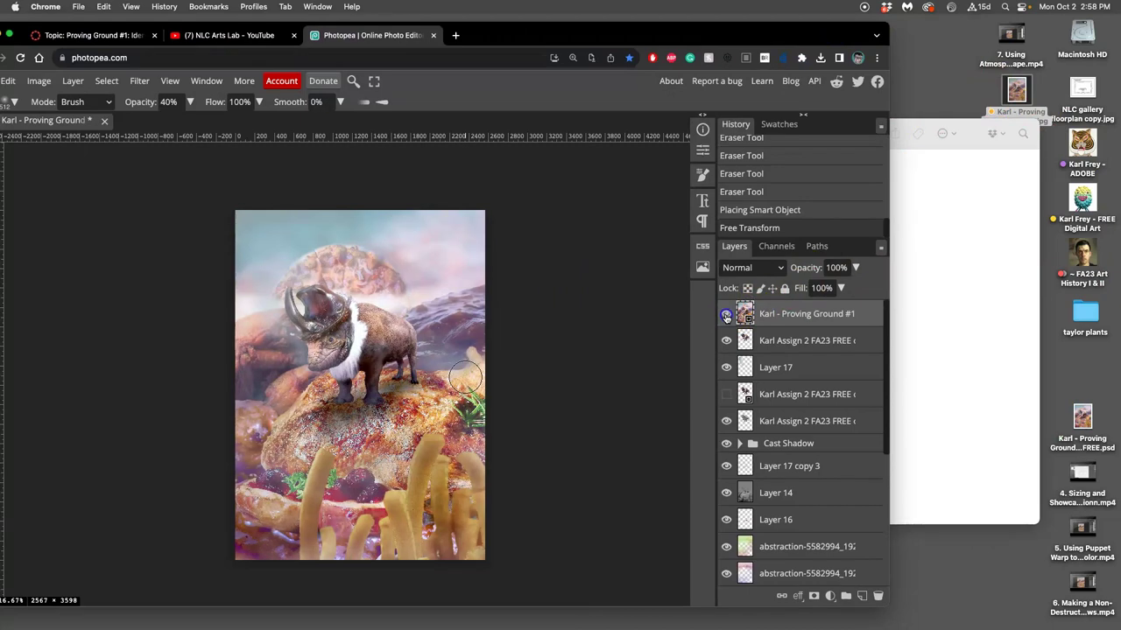
{"action": "left_click", "coordinate": [855, 267]}
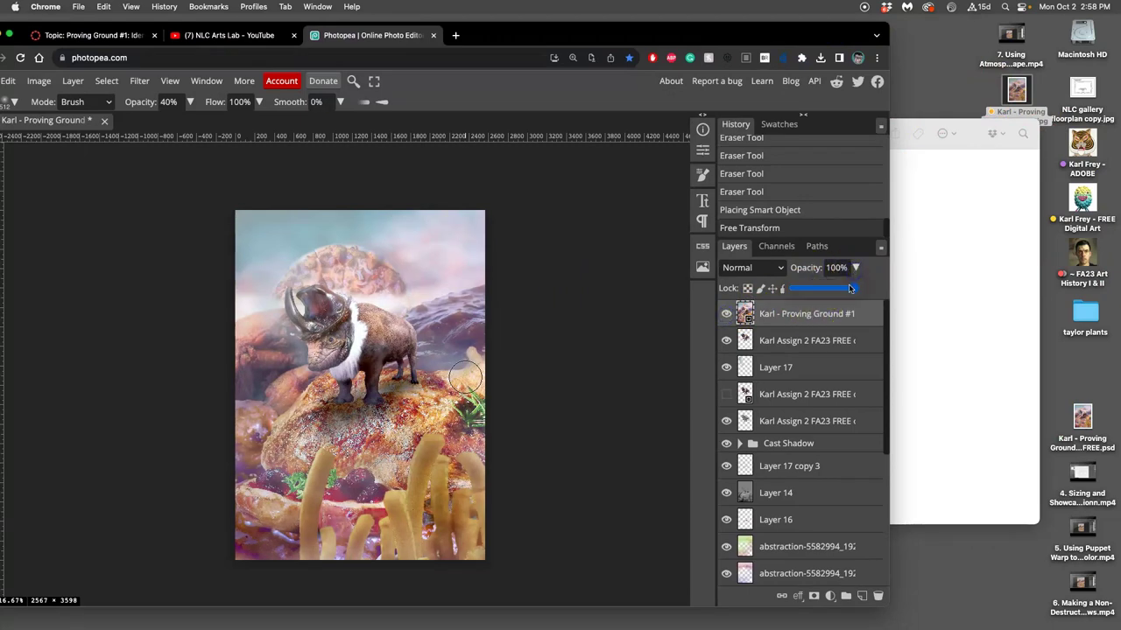
{"action": "mouse_move", "coordinate": [848, 287]}
{"action": "left_mouse_down"}
{"action": "mouse_move", "coordinate": [792, 290]}
{"action": "mouse_move", "coordinate": [831, 291]}
{"action": "left_mouse_up"}
{"action": "left_click_drag", "start_coordinate": [740, 39], "coordinate": [868, 68]}
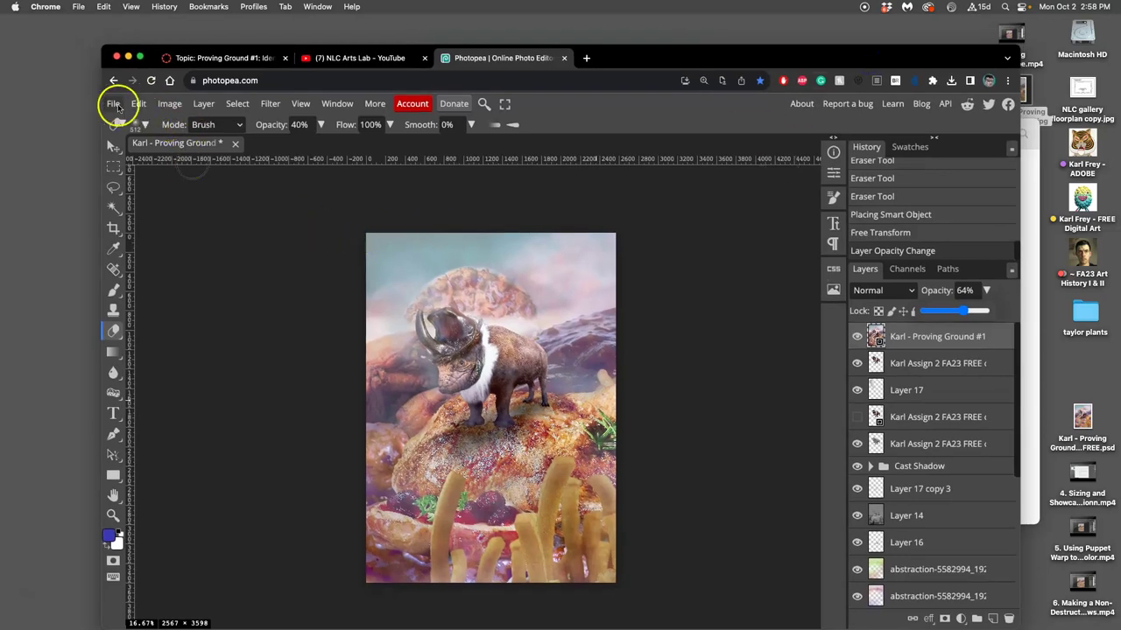
{"action": "left_click", "coordinate": [113, 104]}
{"action": "left_click", "coordinate": [129, 237]}
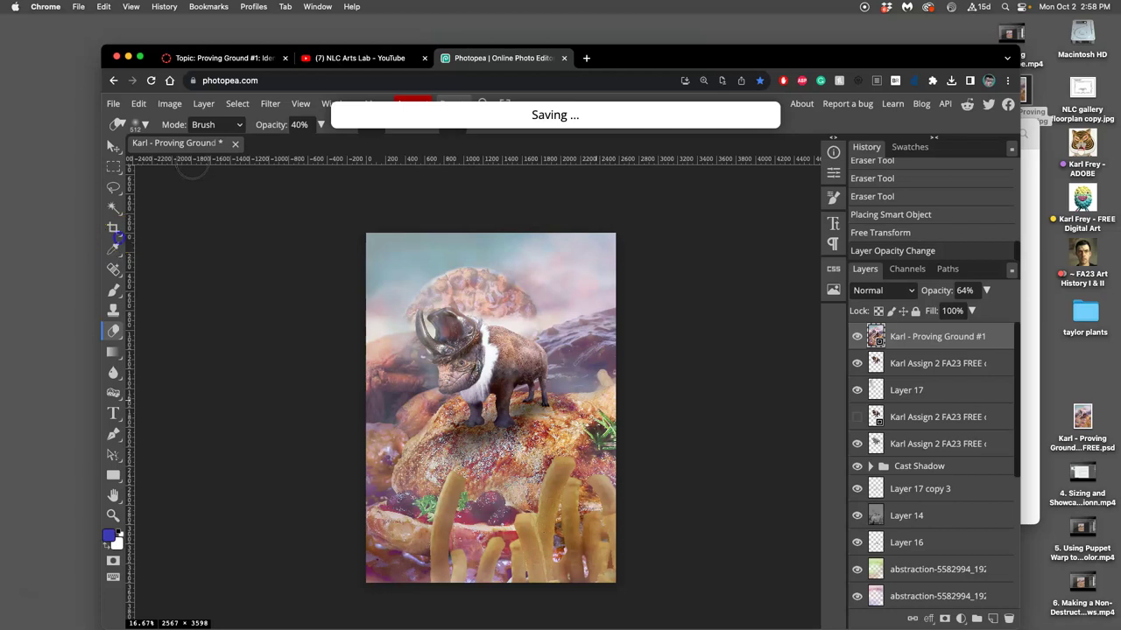
{"action": "left_click_drag", "start_coordinate": [723, 55], "coordinate": [685, 34]}
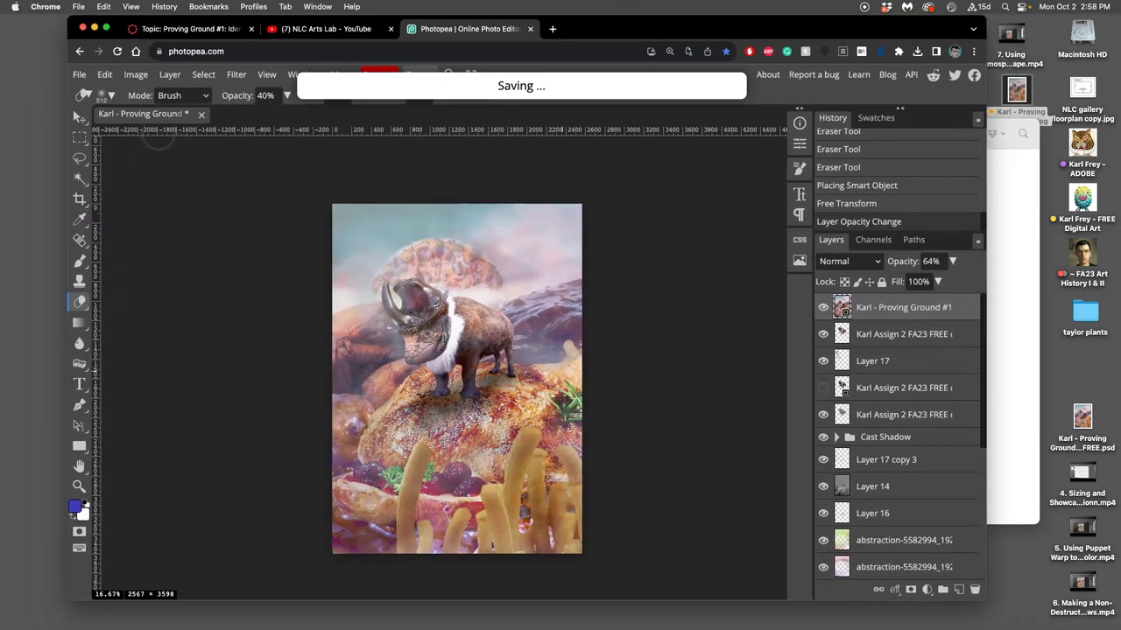
Step: Open Image Size (2567 × 3598 px, 350 DPI) and arrange Photopea beside the Canvas discussion
{"action": "left_click", "coordinate": [133, 83]}
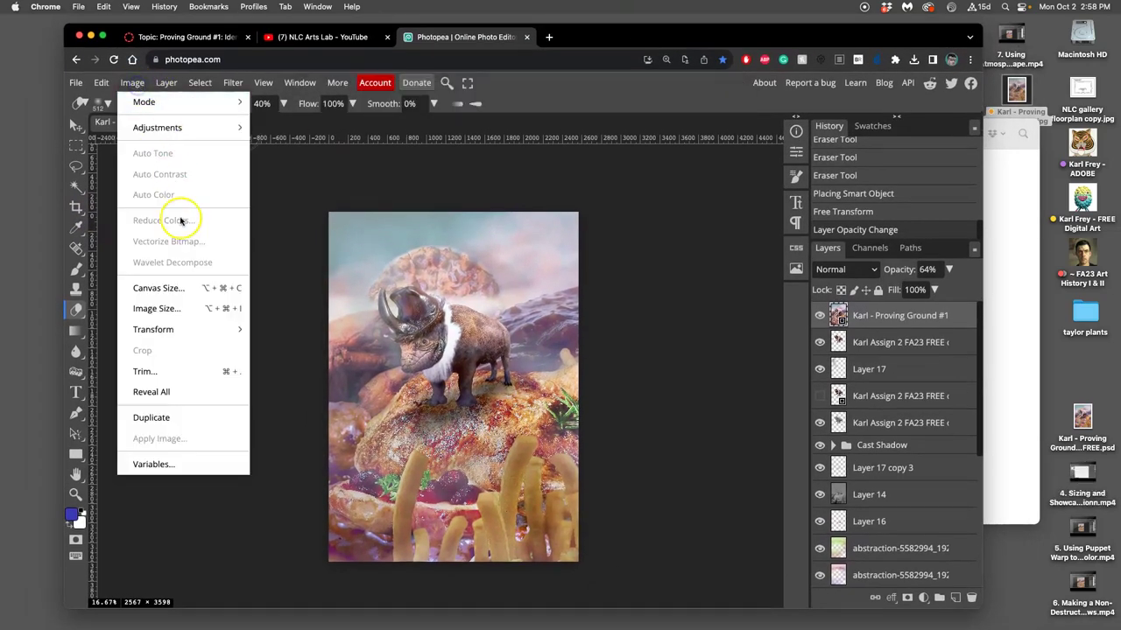
{"action": "left_click", "coordinate": [159, 305]}
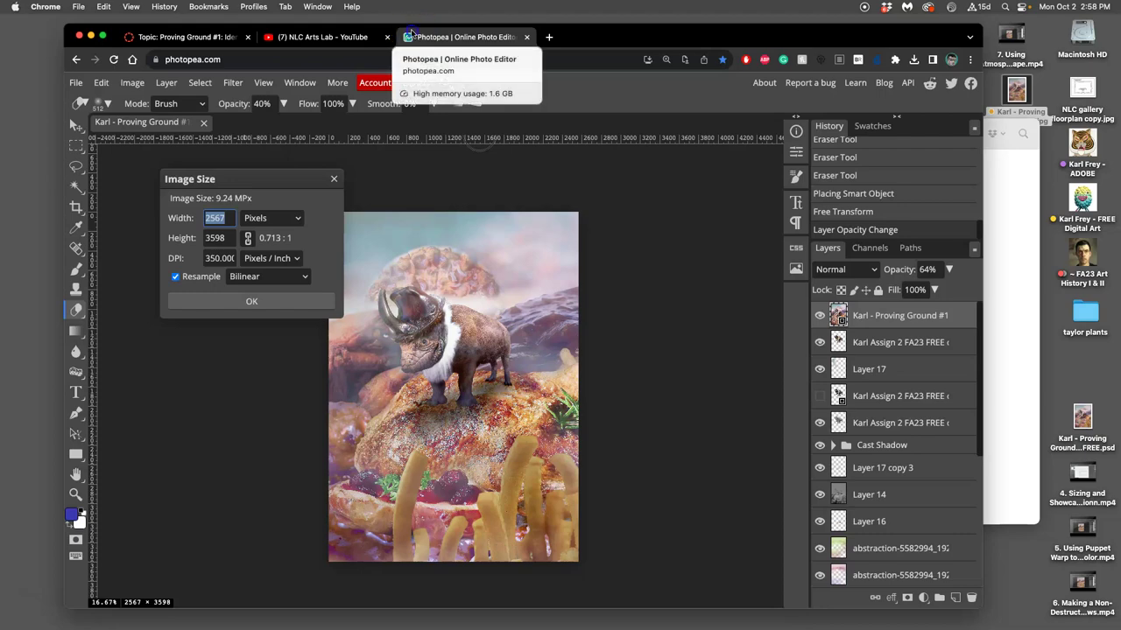
{"action": "left_click_drag", "start_coordinate": [411, 37], "coordinate": [592, 116]}
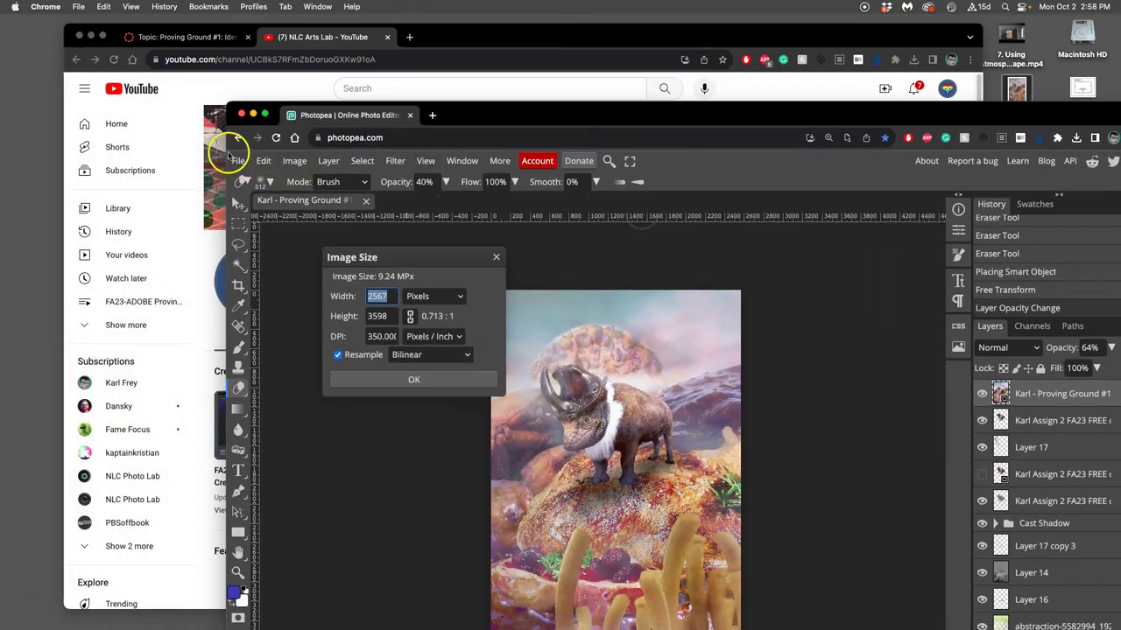
{"action": "left_click_drag", "start_coordinate": [236, 148], "coordinate": [590, 149]}
{"action": "left_click_drag", "start_coordinate": [858, 117], "coordinate": [859, 75]}
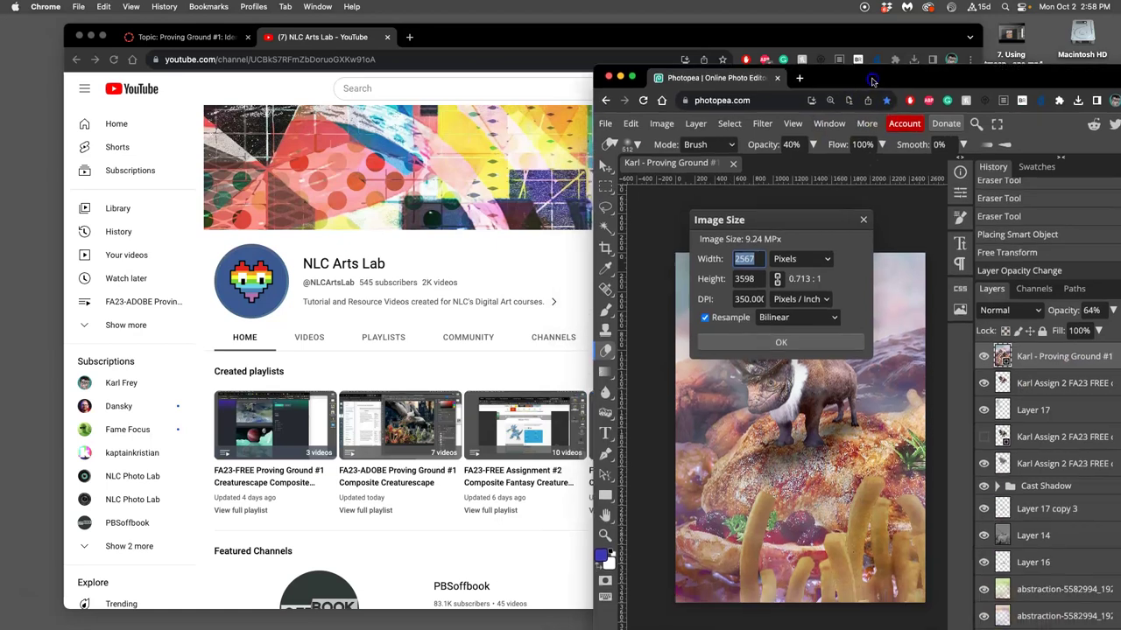
{"action": "left_click", "coordinate": [188, 37]}
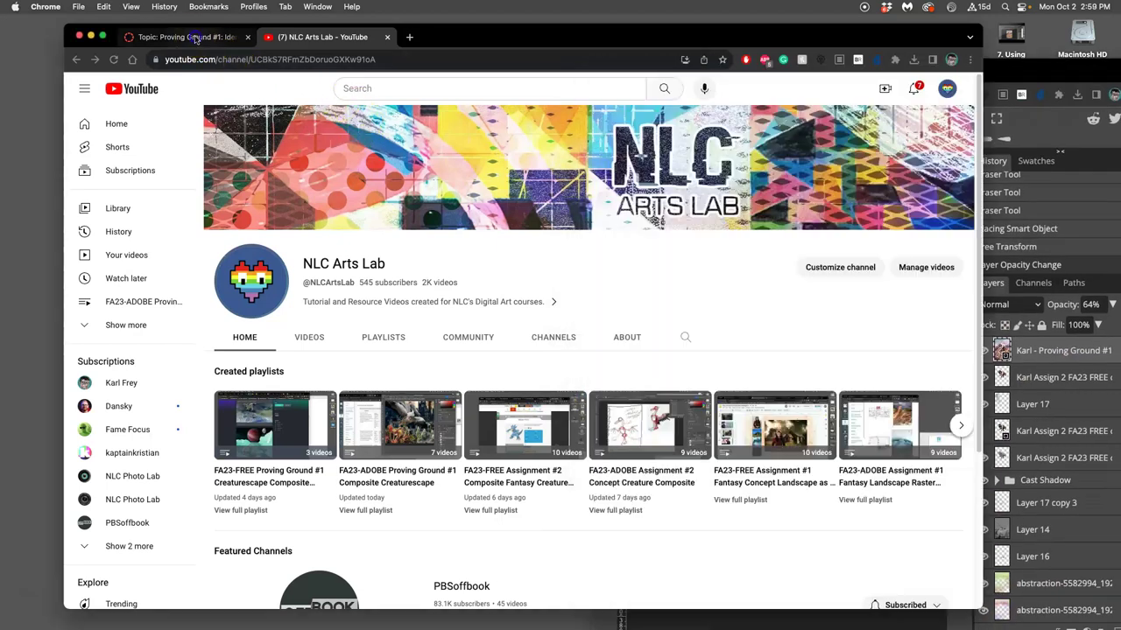
{"action": "left_click_drag", "start_coordinate": [972, 36], "coordinate": [653, 54]}
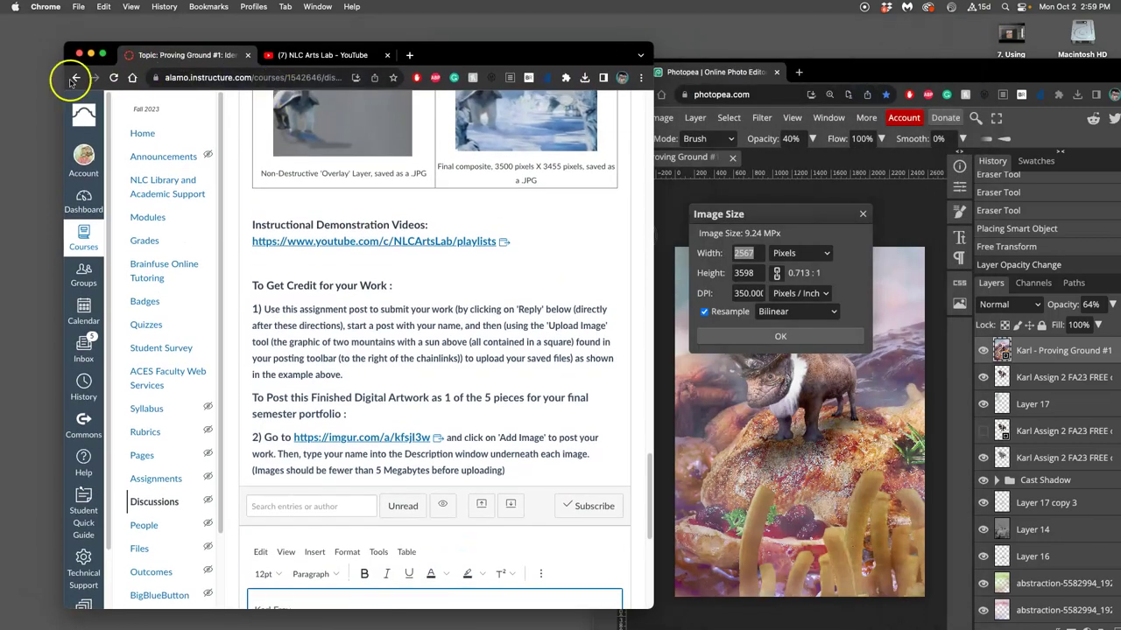
{"action": "left_click_drag", "start_coordinate": [64, 80], "coordinate": [38, 79]}
{"action": "scroll", "coordinate": [362, 310], "scroll_direction": "down", "scroll_amount": 3}
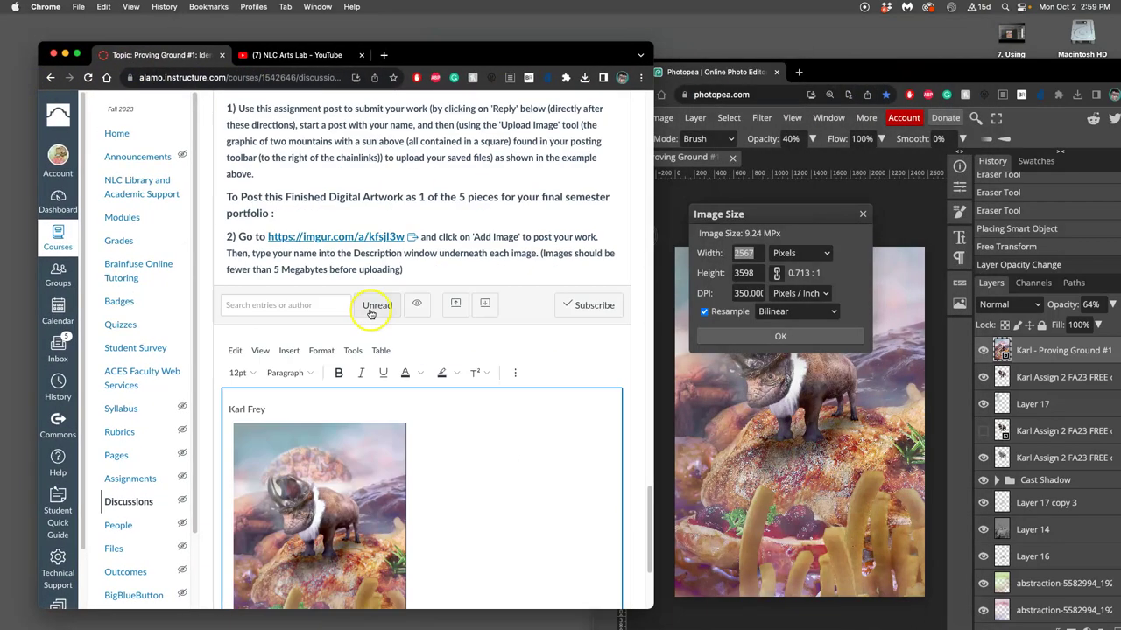
{"action": "scroll", "coordinate": [369, 307], "scroll_direction": "up", "scroll_amount": 10}
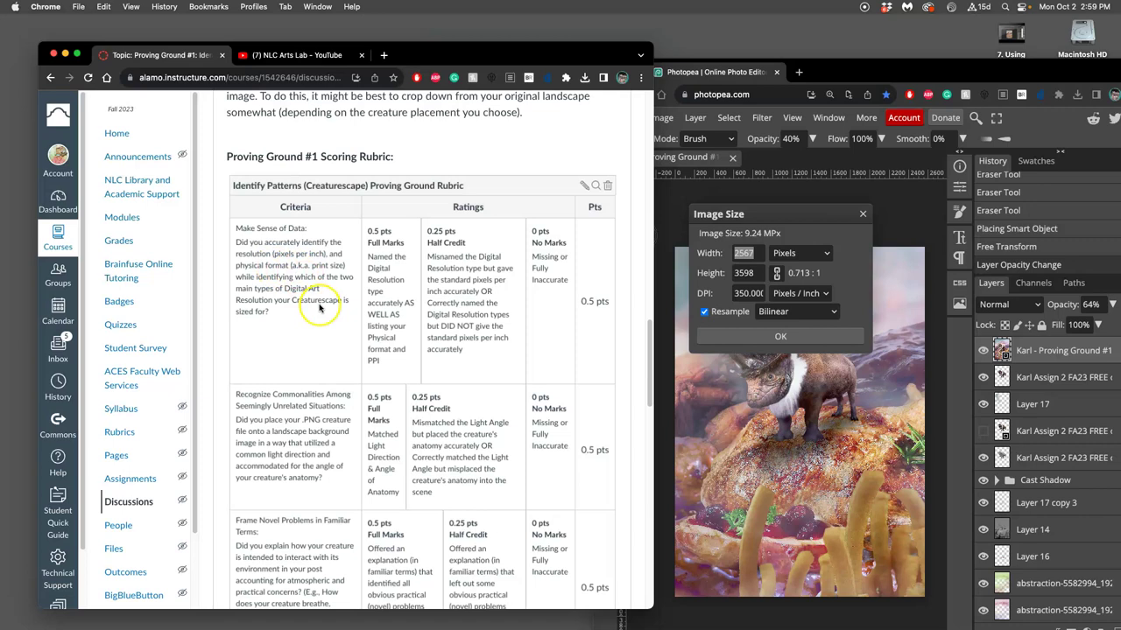
{"action": "scroll", "coordinate": [319, 306], "scroll_direction": "down", "scroll_amount": 1}
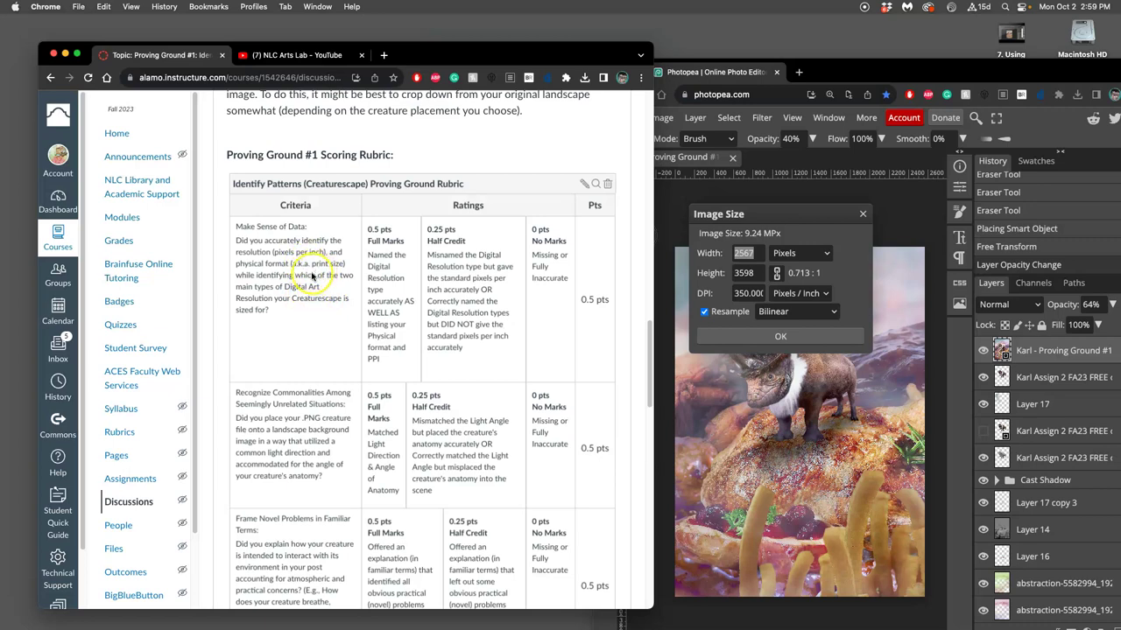
{"action": "scroll", "coordinate": [307, 302], "scroll_direction": "down", "scroll_amount": 15}
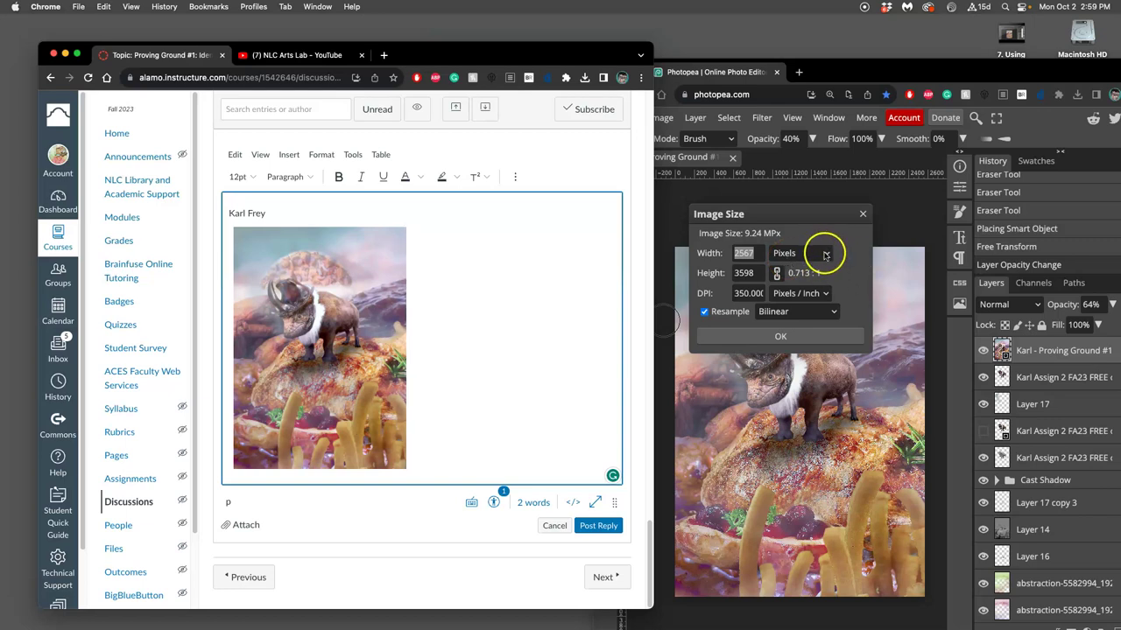
Step: Show width in inches, turn off Resample, and set 300 DPI for 8.56 × 11.99 inches
{"action": "left_click", "coordinate": [825, 256]}
{"action": "left_click", "coordinate": [780, 253]}
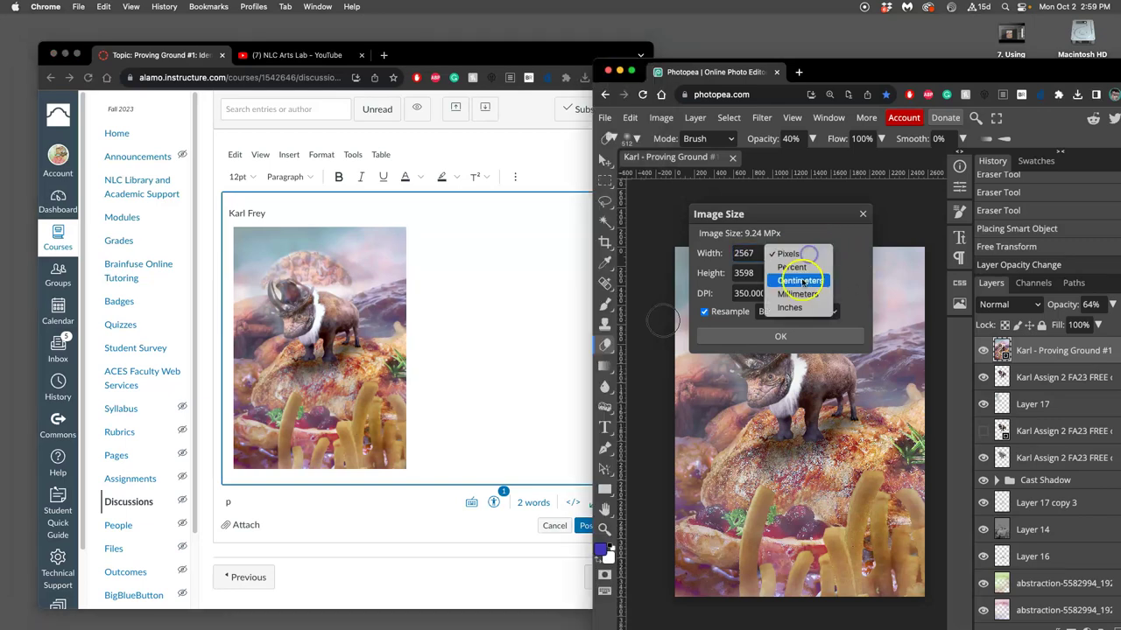
{"action": "left_click", "coordinate": [799, 311]}
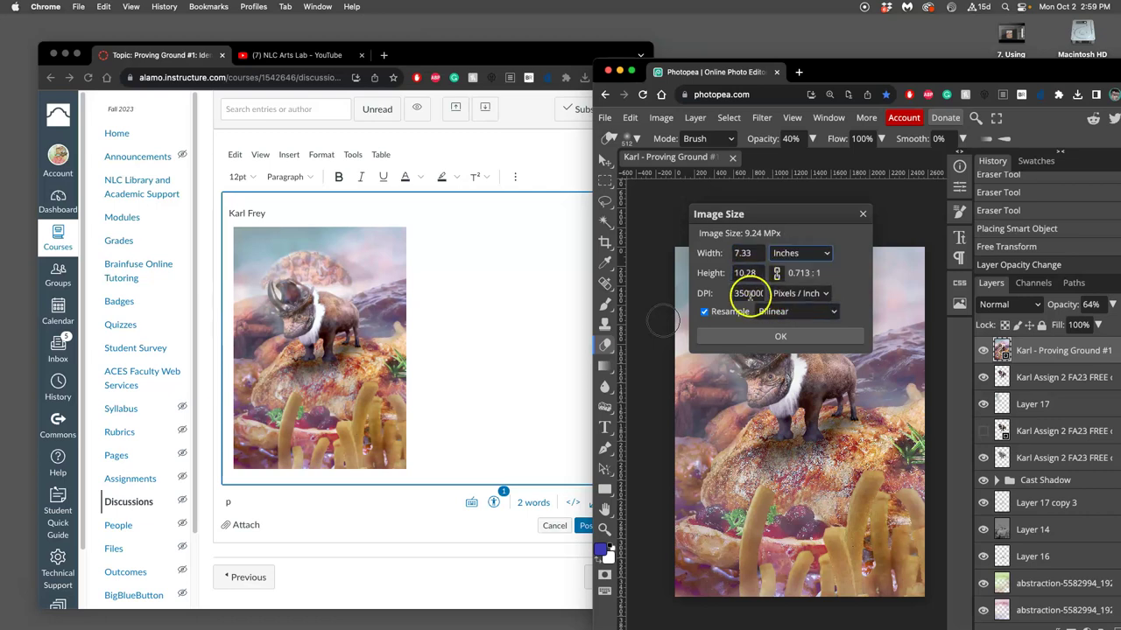
{"action": "left_click", "coordinate": [705, 312]}
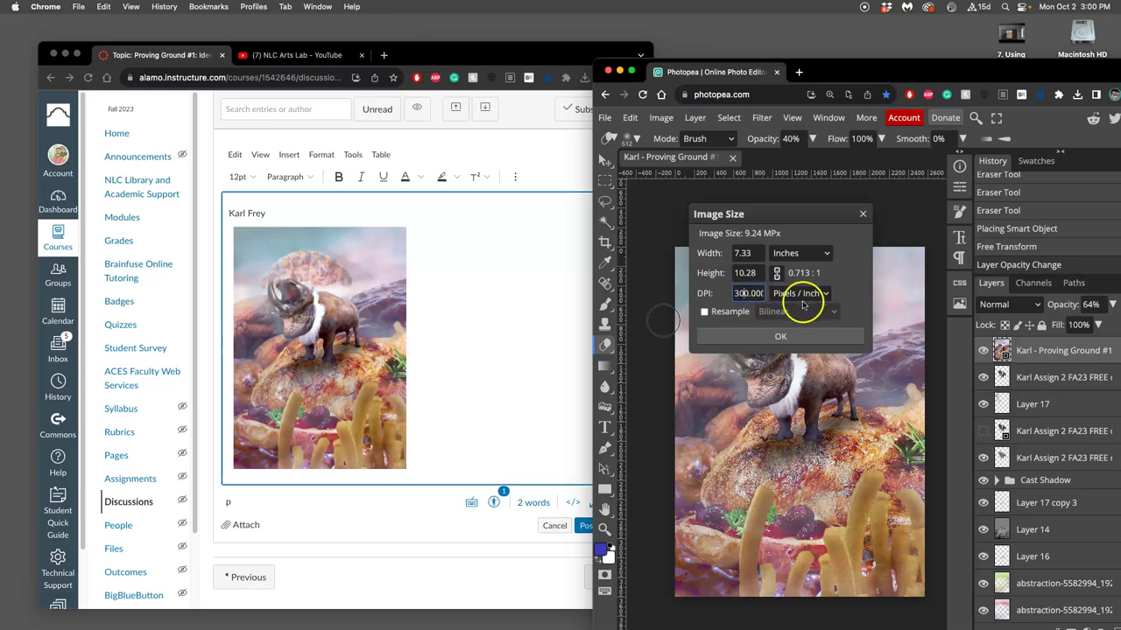
{"action": "left_click", "coordinate": [855, 246]}
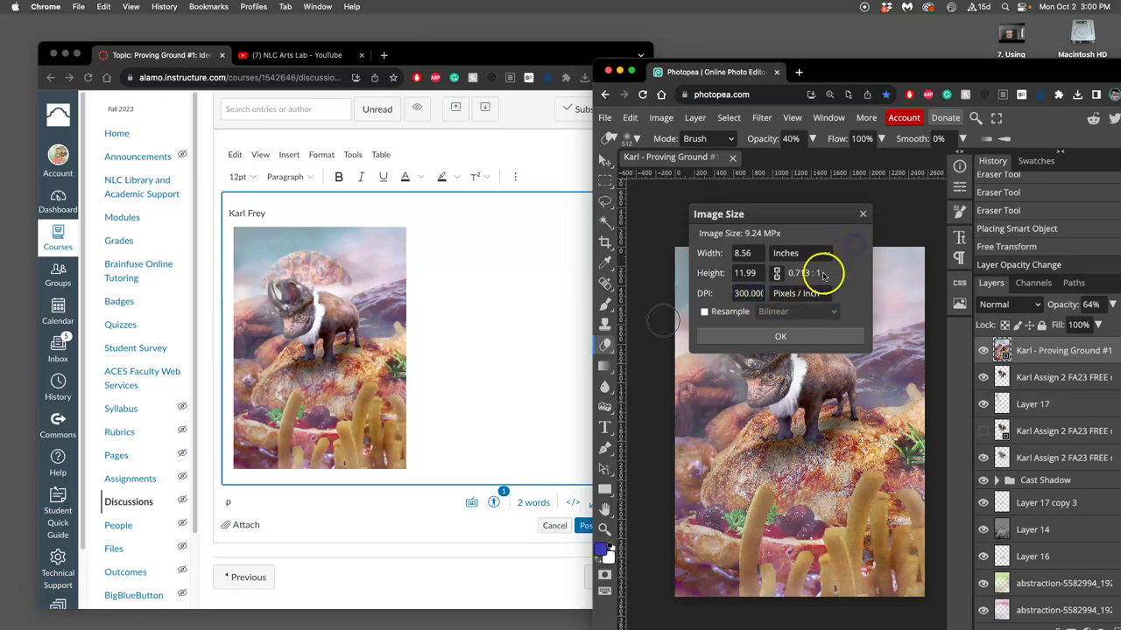
{"action": "left_click", "coordinate": [745, 273]}
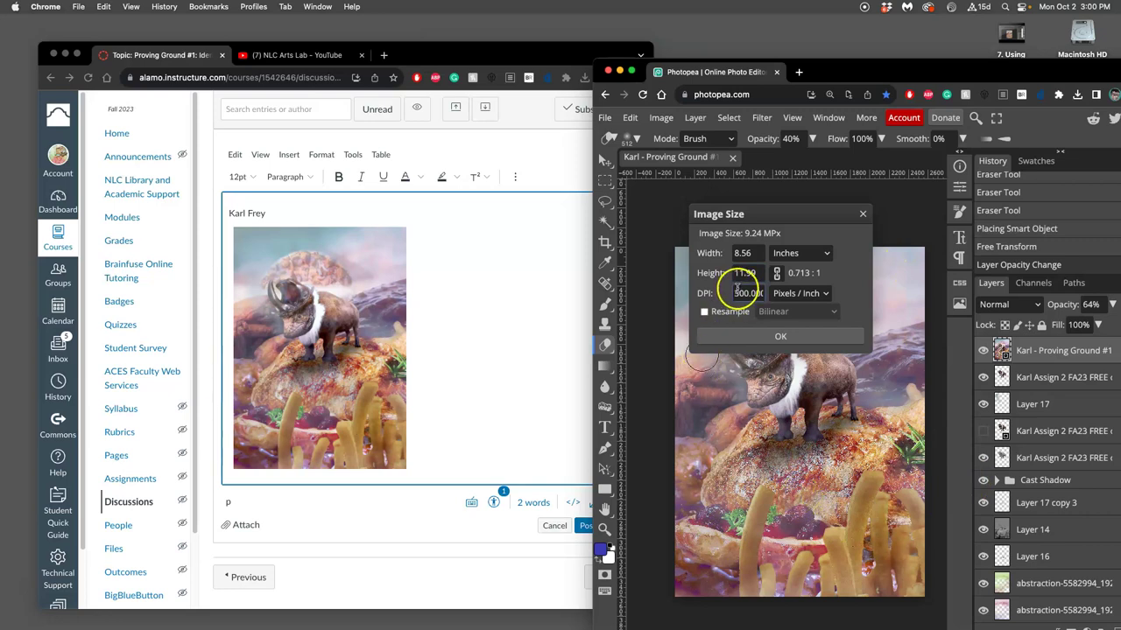
Step: Type the caption '8.56" x 12" at 300 ppi - Standard Print Resolution' under the image, then two blank lines
{"action": "left_click", "coordinate": [390, 478]}
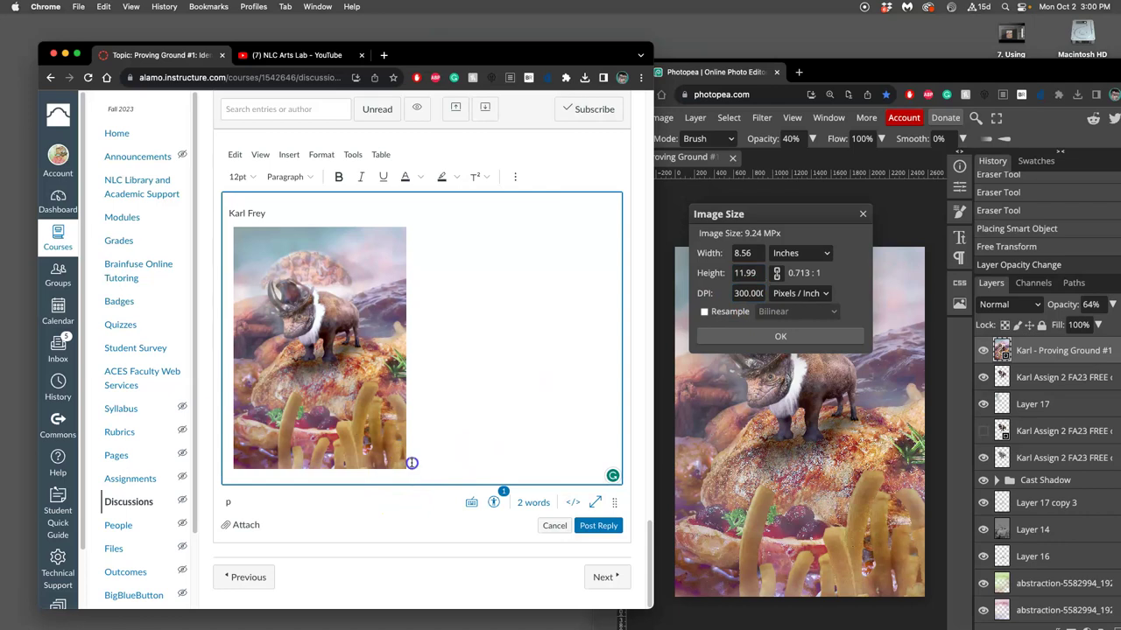
{"action": "key", "text": "Return"}
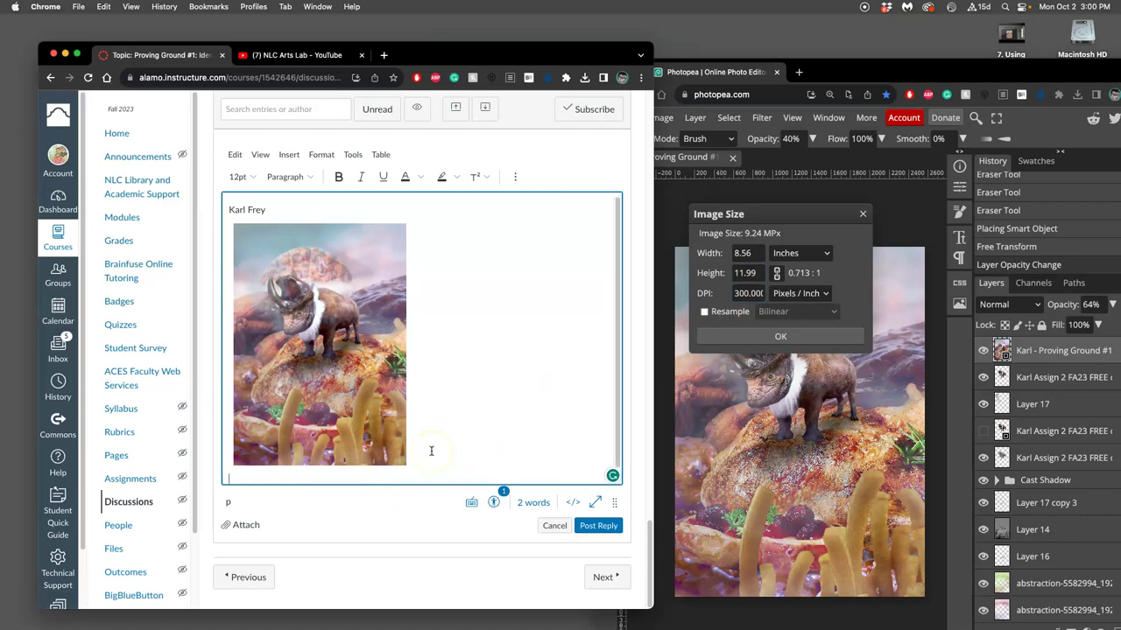
{"action": "type", "text": "8.56\" x 12\" at 300 ppi"}
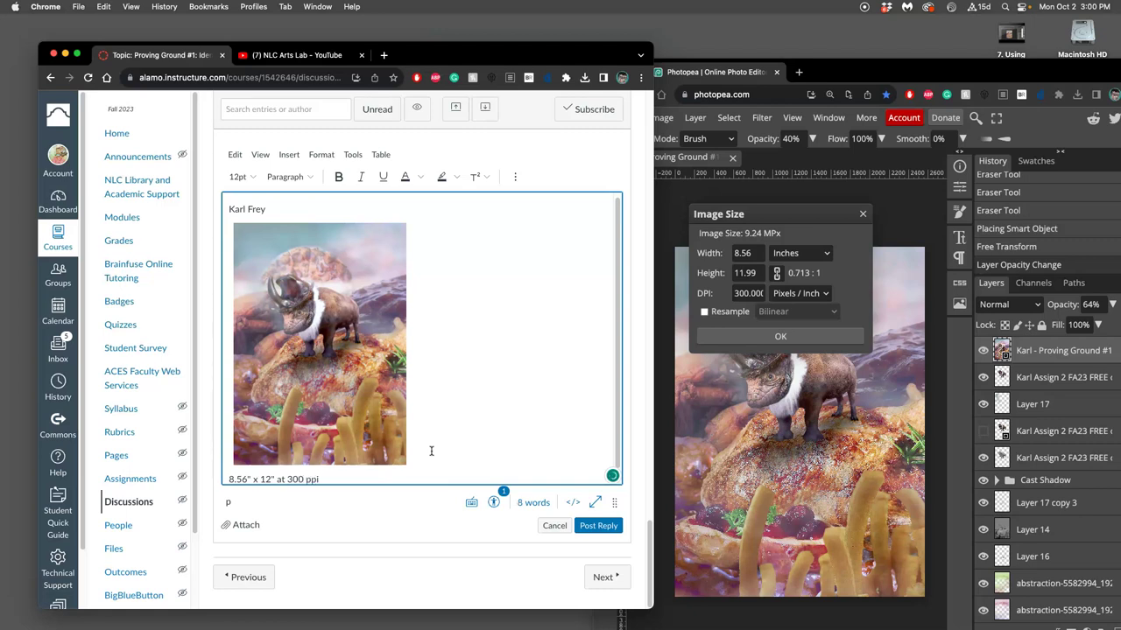
{"action": "left_click", "coordinate": [453, 448]}
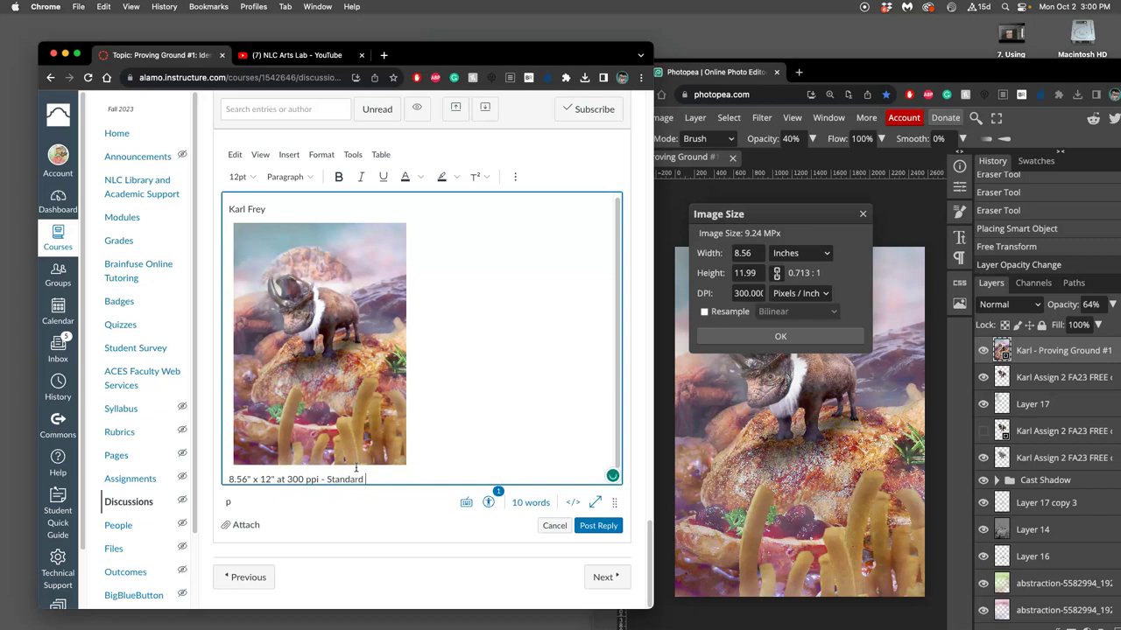
{"action": "key", "text": "BackSpace"}
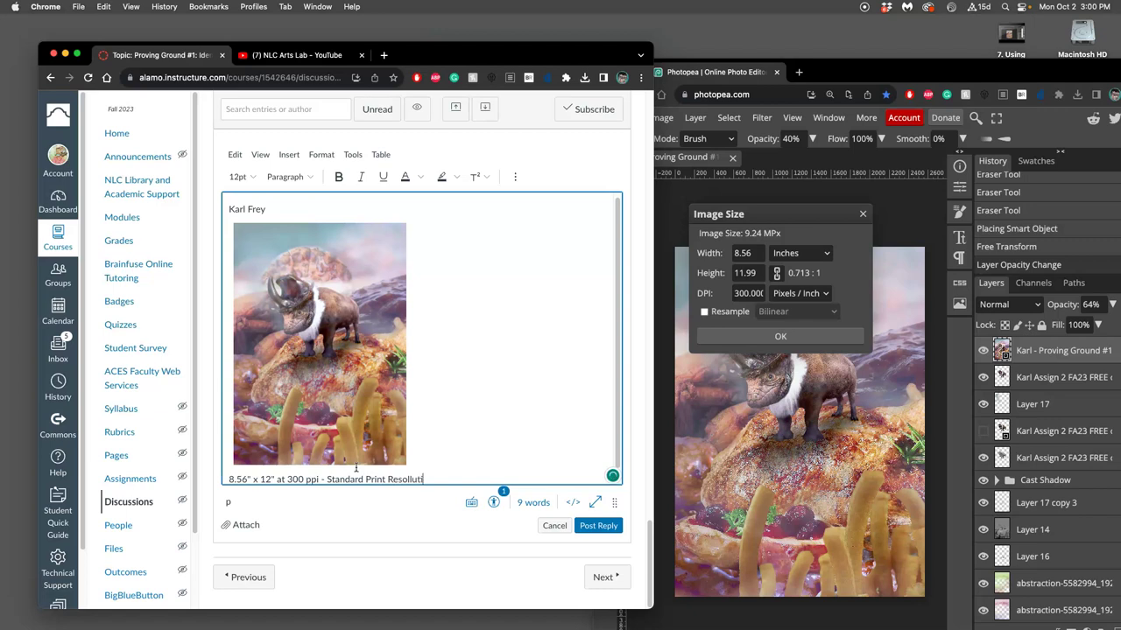
{"action": "key", "text": "BackSpace"}
{"action": "key", "text": "BackSpace"}
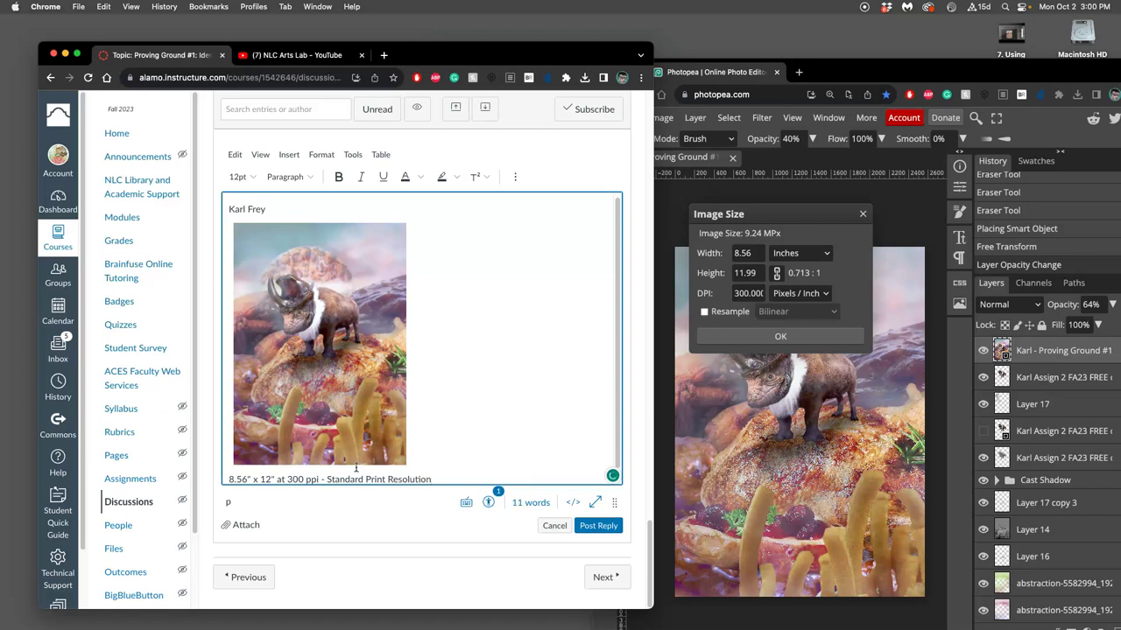
{"action": "key", "text": "Return"}
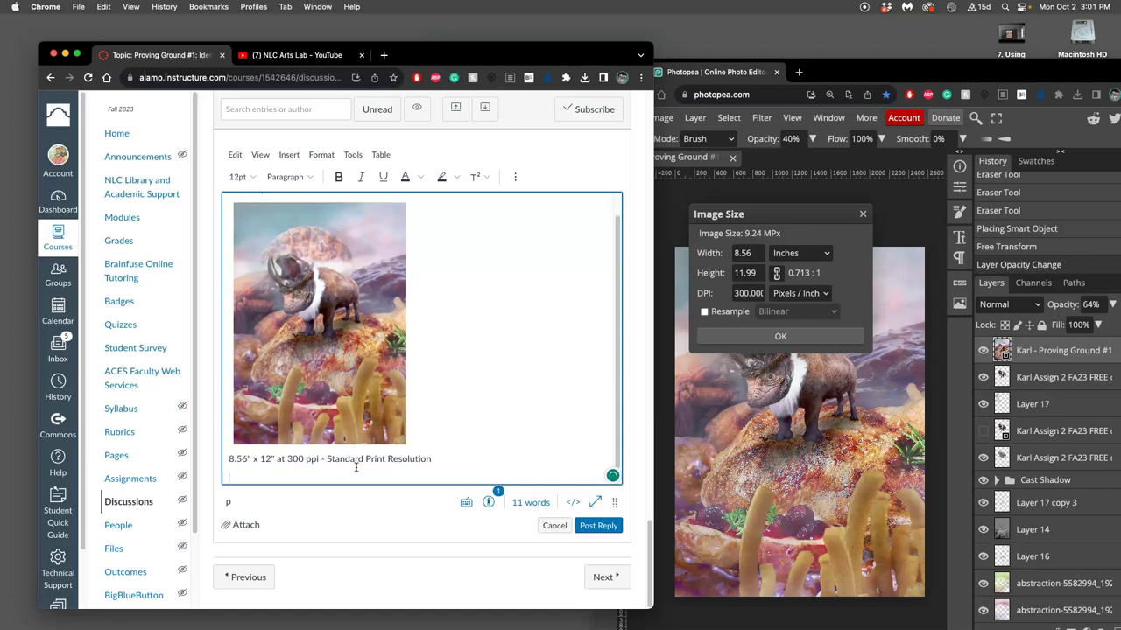
{"action": "key", "text": "Return"}
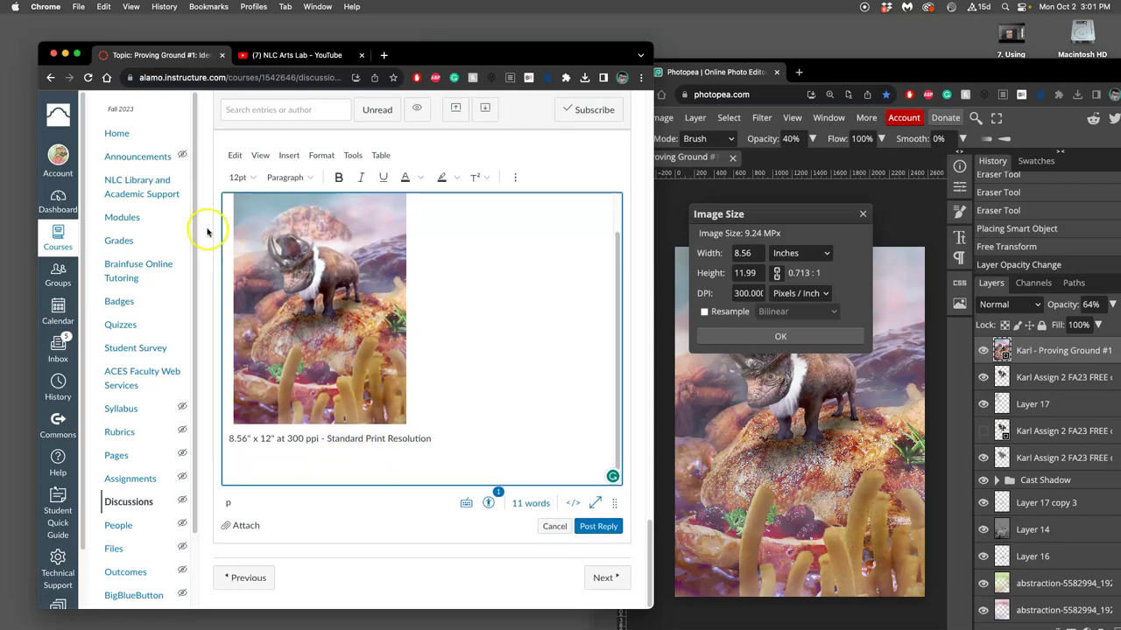
{"action": "scroll", "coordinate": [210, 232], "scroll_direction": "up", "scroll_amount": 5}
{"action": "scroll", "coordinate": [206, 232], "scroll_direction": "up", "scroll_amount": 10}
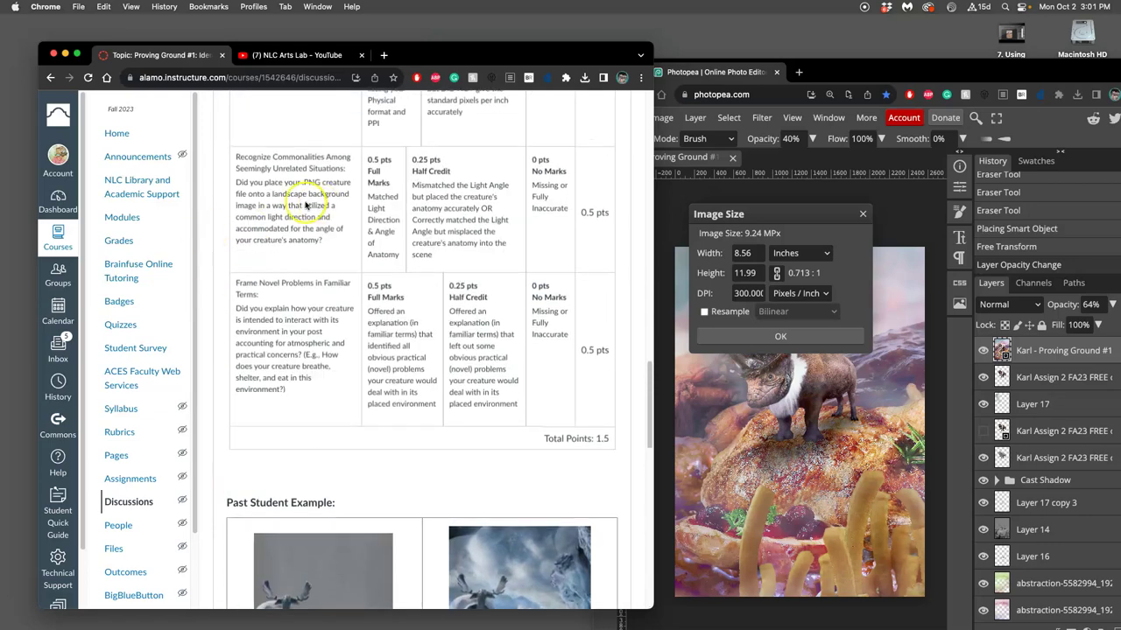
{"action": "scroll", "coordinate": [320, 282], "scroll_direction": "up", "scroll_amount": 3}
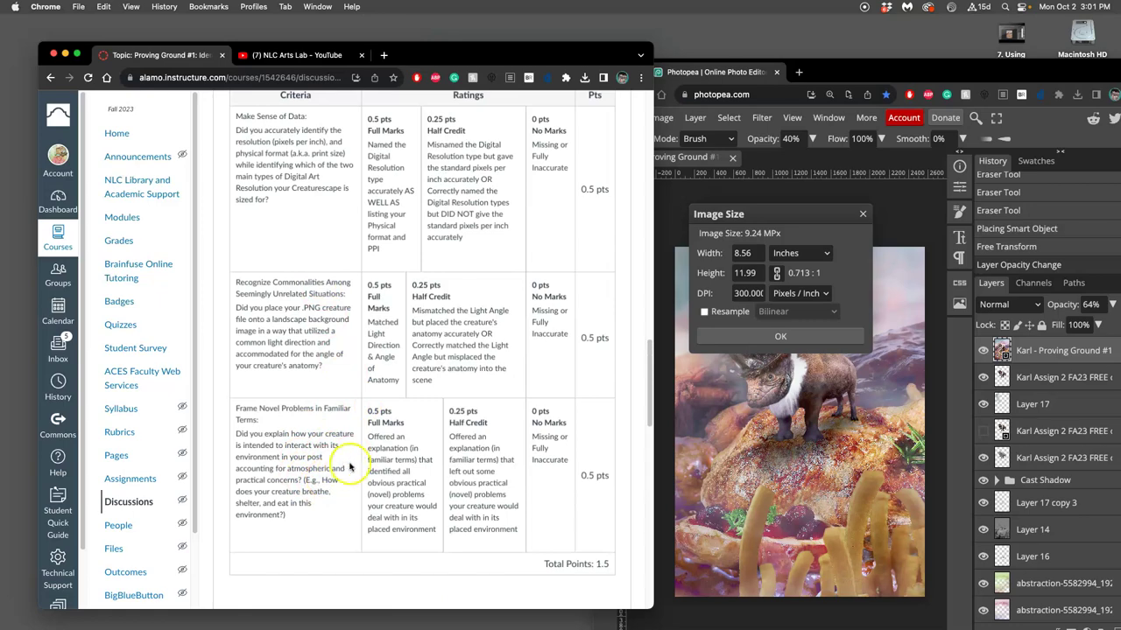
{"action": "scroll", "coordinate": [346, 460], "scroll_direction": "down", "scroll_amount": 1}
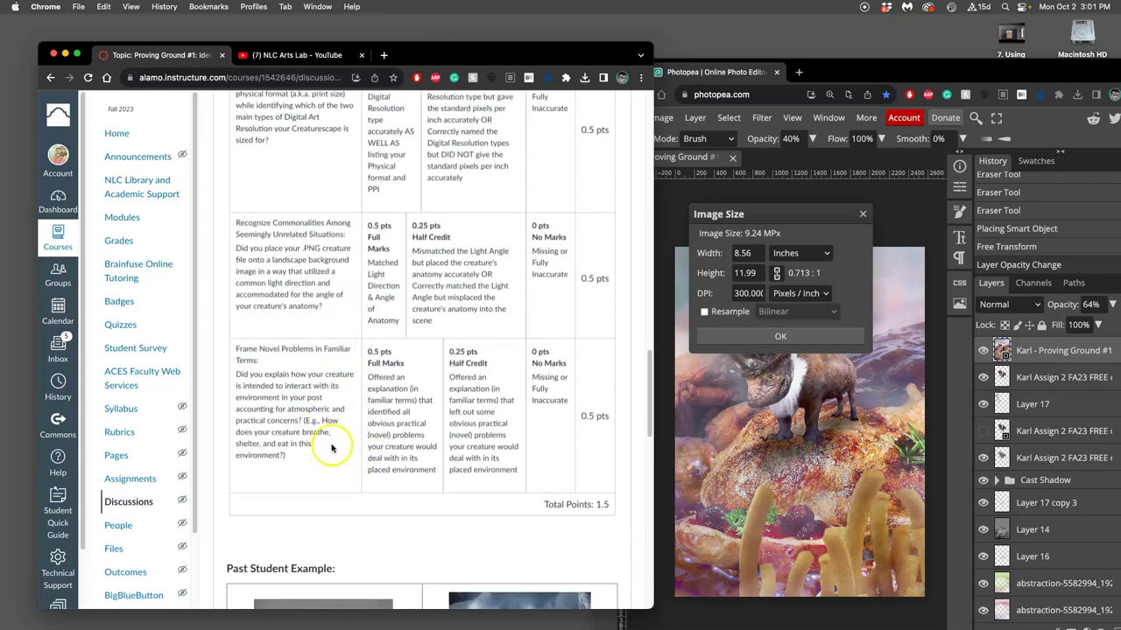
{"action": "scroll", "coordinate": [337, 451], "scroll_direction": "down", "scroll_amount": 5}
{"action": "scroll", "coordinate": [333, 449], "scroll_direction": "down", "scroll_amount": 10}
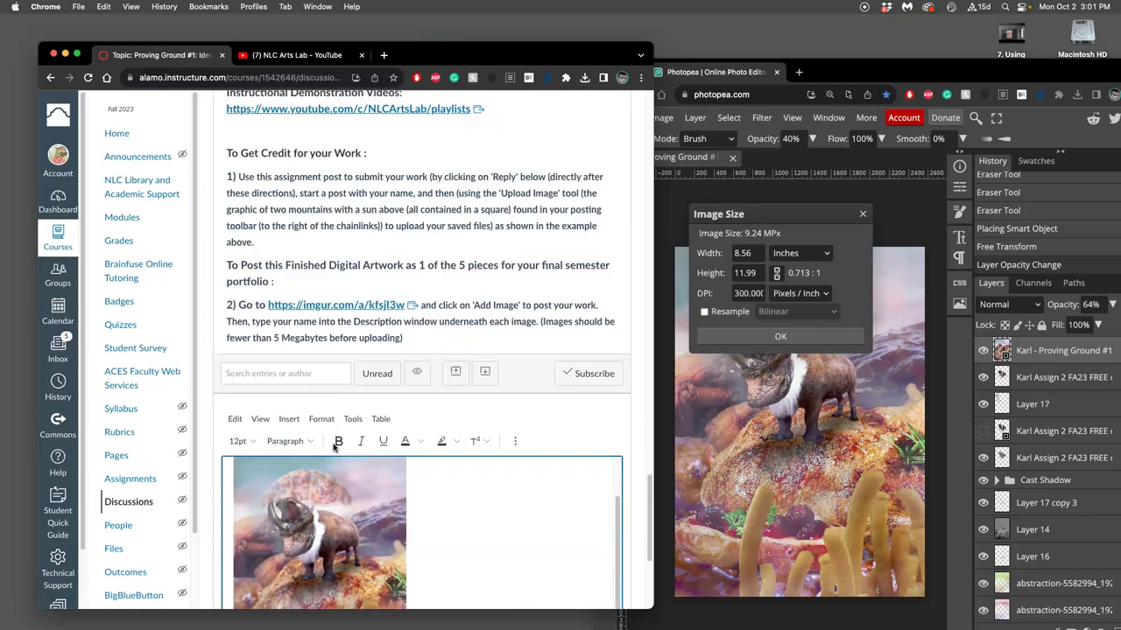
{"action": "scroll", "coordinate": [384, 429], "scroll_direction": "up", "scroll_amount": 1}
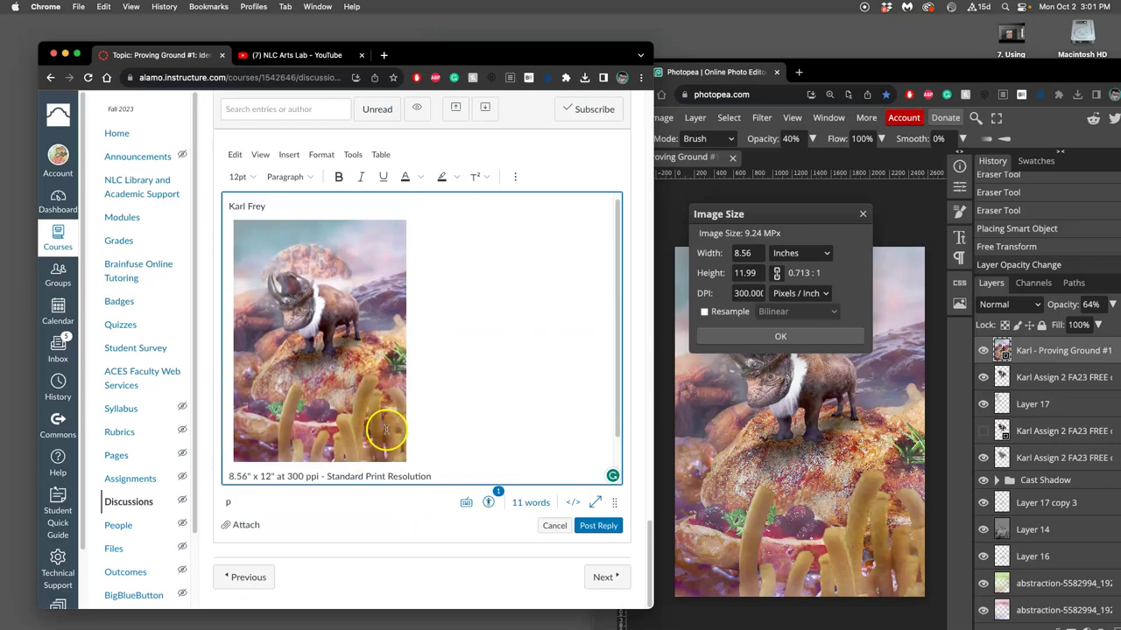
{"action": "scroll", "coordinate": [385, 429], "scroll_direction": "down", "scroll_amount": 3}
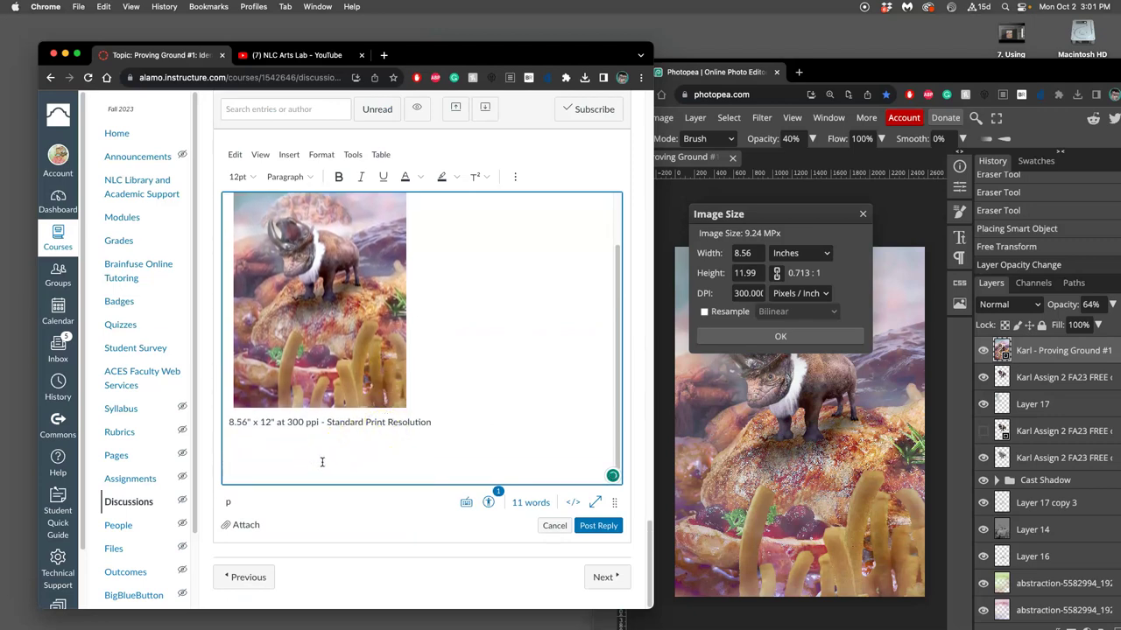
Step: Enlarge the reply editor and place the caret on the empty line below the caption
{"action": "left_click", "coordinate": [613, 504]}
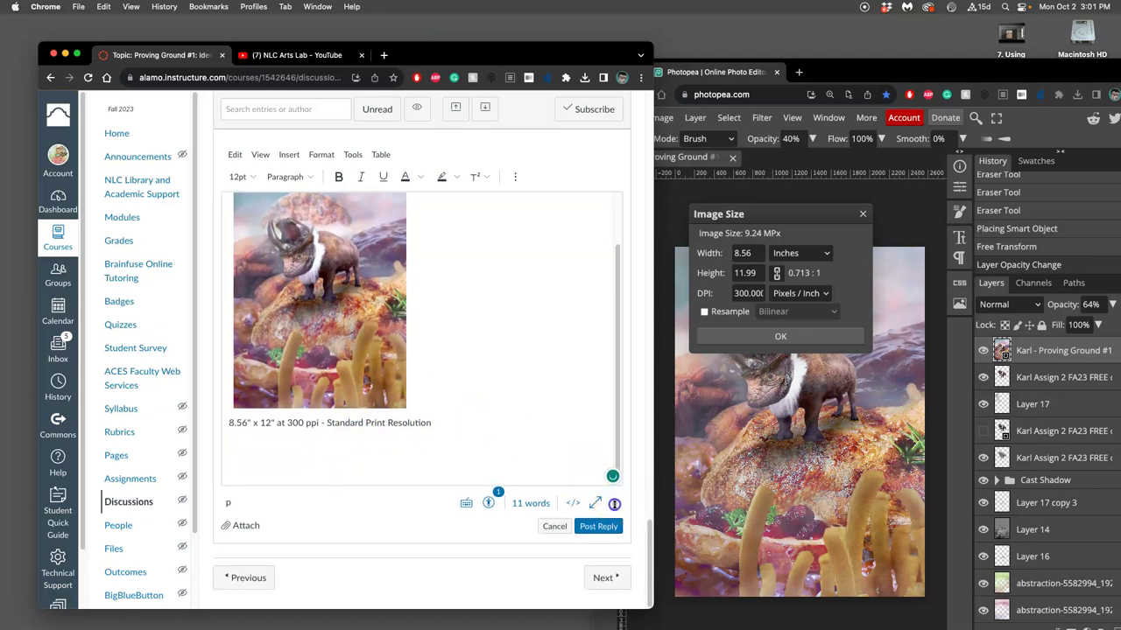
{"action": "left_click_drag", "start_coordinate": [614, 504], "coordinate": [614, 566]}
{"action": "left_click", "coordinate": [308, 523]}
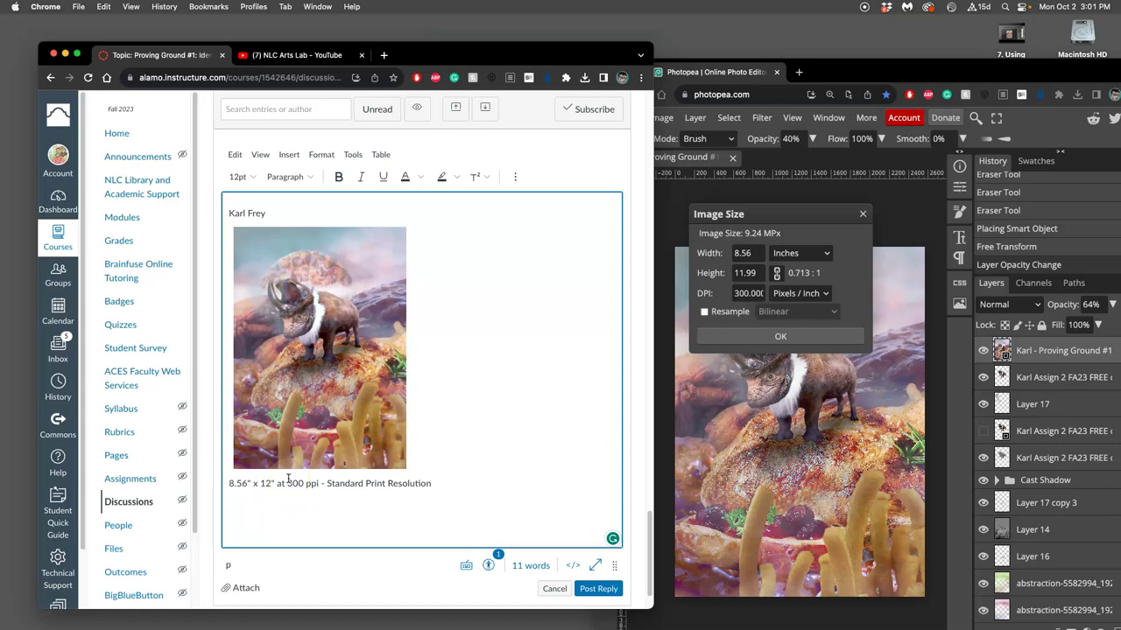
Step: Type 'This wild omnibison grazes on the plentiful', dismissing the spelling suggestion to keep 'omnibison'
{"action": "type", "text": "This wild"}
{"action": "type", "text": "omnibison"}
{"action": "type", "text": "grazes on"}
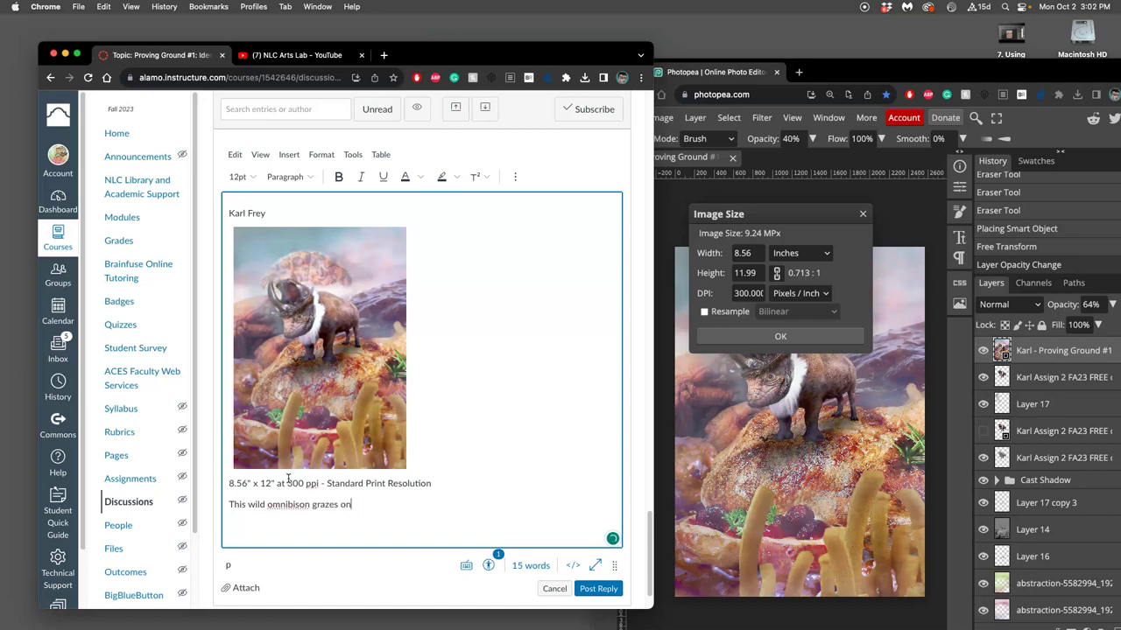
{"action": "type", "text": " the plentiful"}
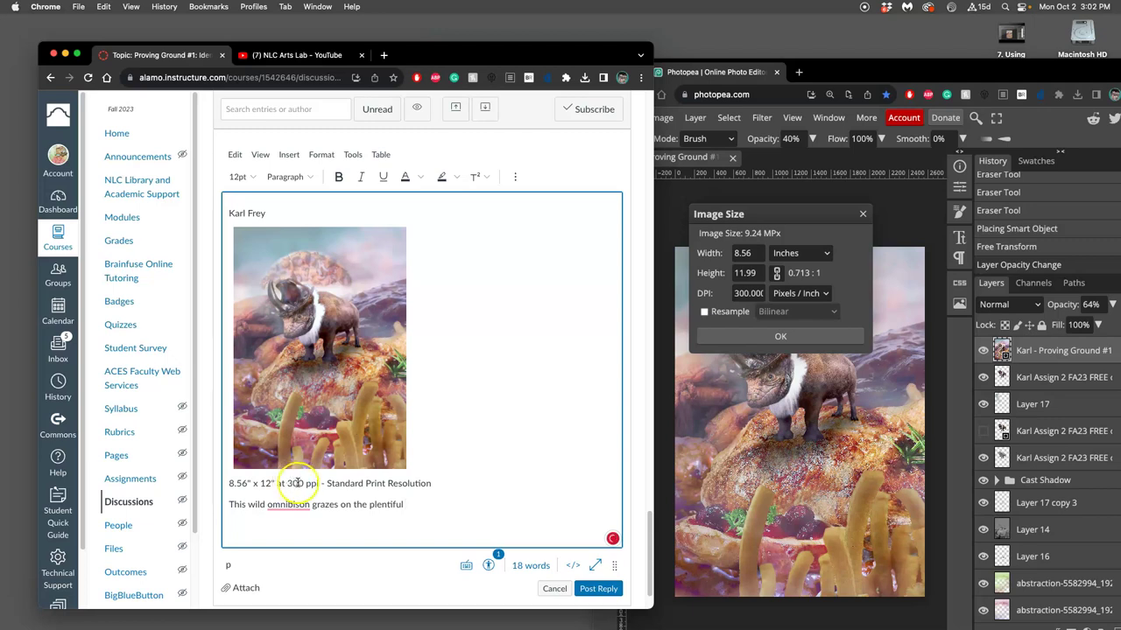
{"action": "left_click", "coordinate": [272, 505]}
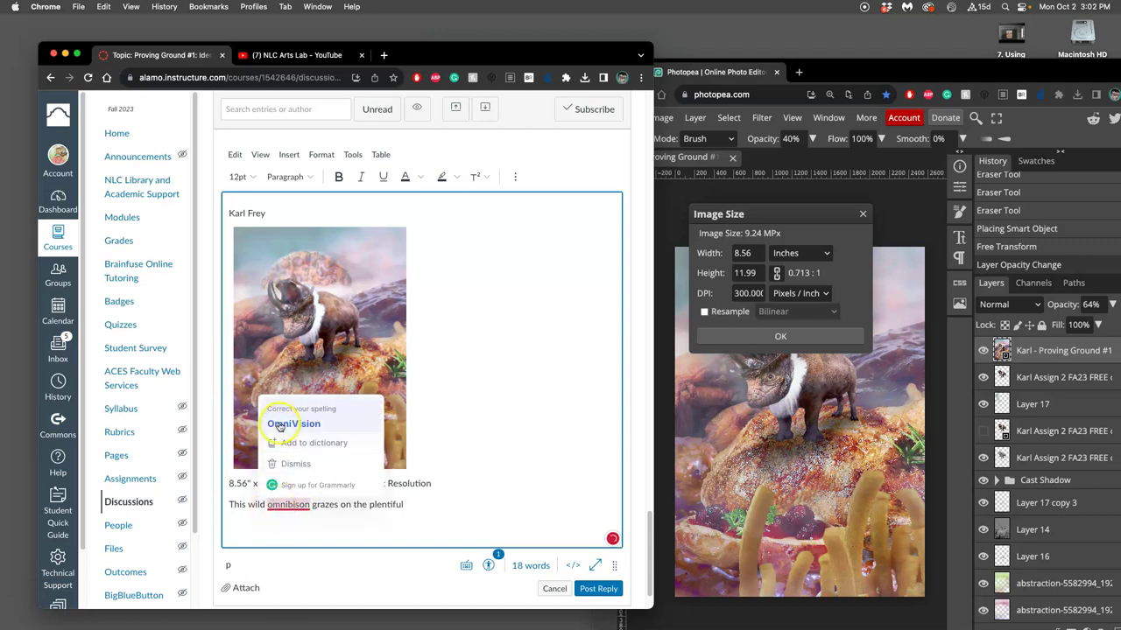
{"action": "left_click", "coordinate": [436, 509]}
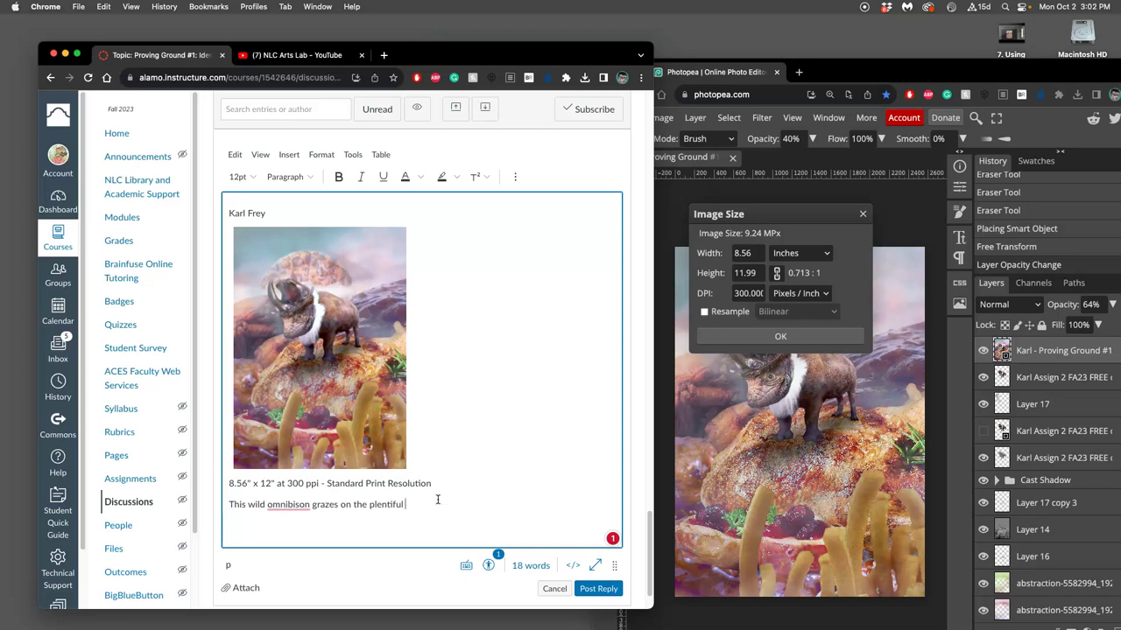
Step: Replace 'plentiful' with the calorie-rich landscape, peaceful slow-moving nature, and horn-and-ridge protection from predators
{"action": "type", "text": "la"}
{"action": "key", "text": "BackSpace"}
{"action": "key", "text": "BackSpace"}
{"action": "type", "text": "la"}
{"action": "key", "text": "BackSpace"}
{"action": "key", "text": "BackSpace"}
{"action": "key", "text": "BackSpace"}
{"action": "key", "text": "BackSpace"}
{"action": "key", "text": "BackSpace"}
{"action": "key", "text": "BackSpace"}
{"action": "key", "text": "BackSpace"}
{"action": "key", "text": "BackSpace"}
{"action": "key", "text": "BackSpace"}
{"action": "key", "text": "BackSpace"}
{"action": "key", "text": "BackSpace"}
{"action": "type", "text": "calorie-rich landscape of his native world. Largely "}
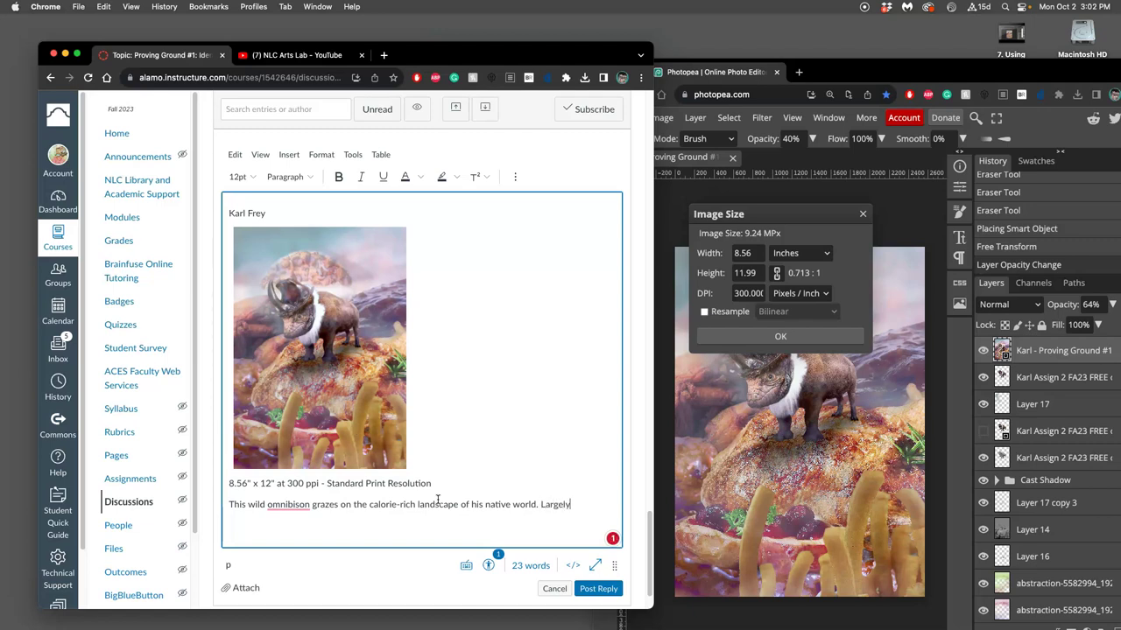
{"action": "type", "text": "peaceful and"}
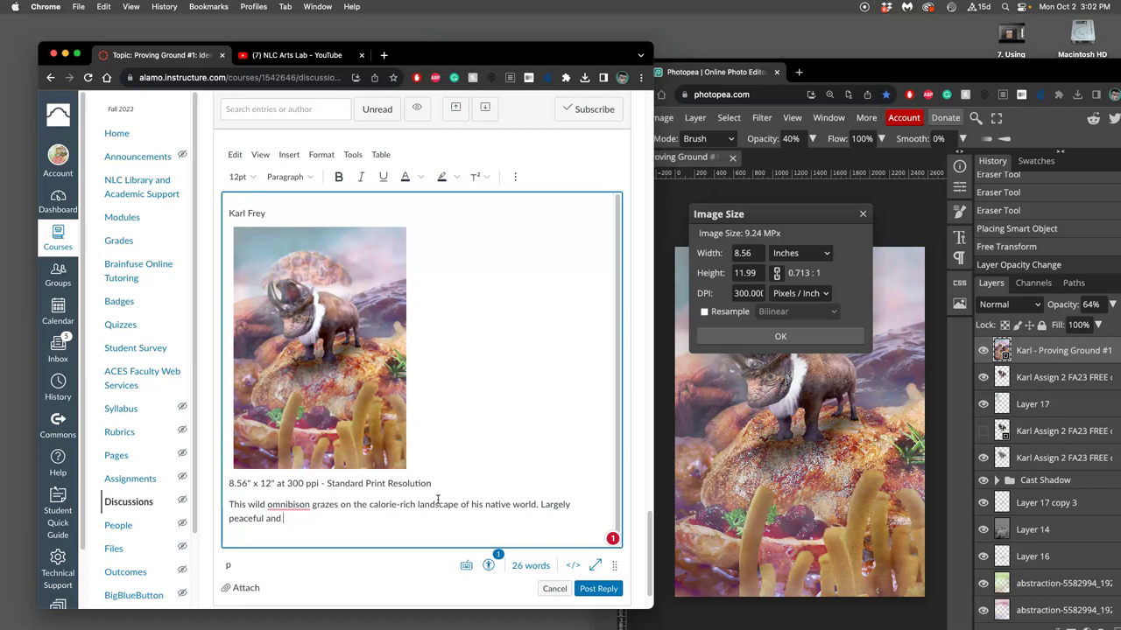
{"action": "type", "text": "slow-moving, a massive horn and "}
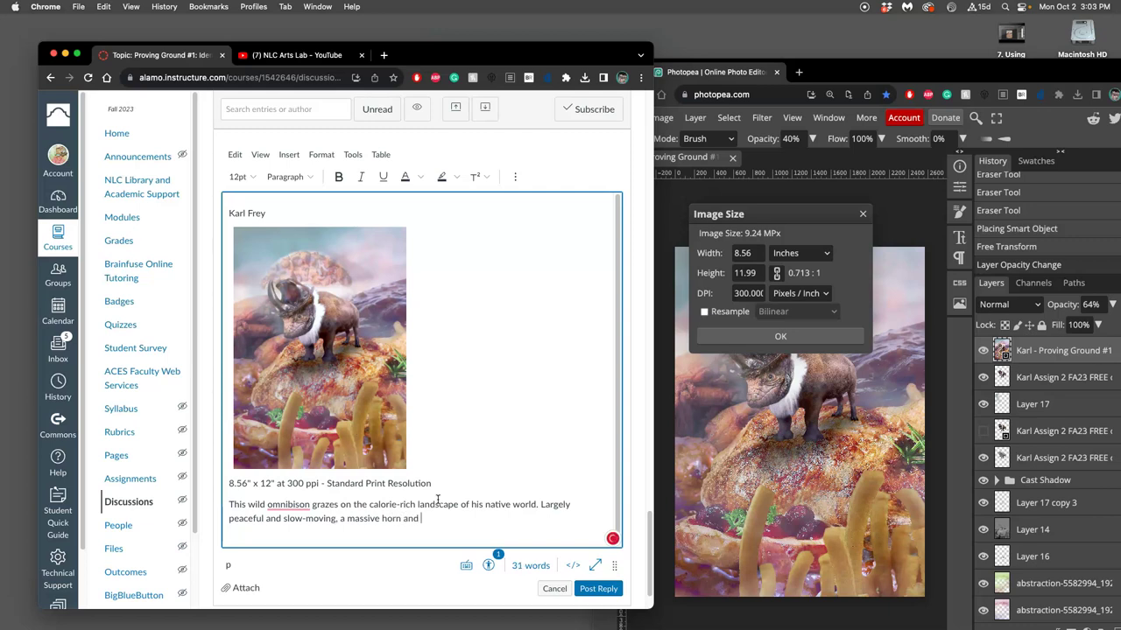
{"action": "type", "text": "boned cranium ridge gives ample protection"}
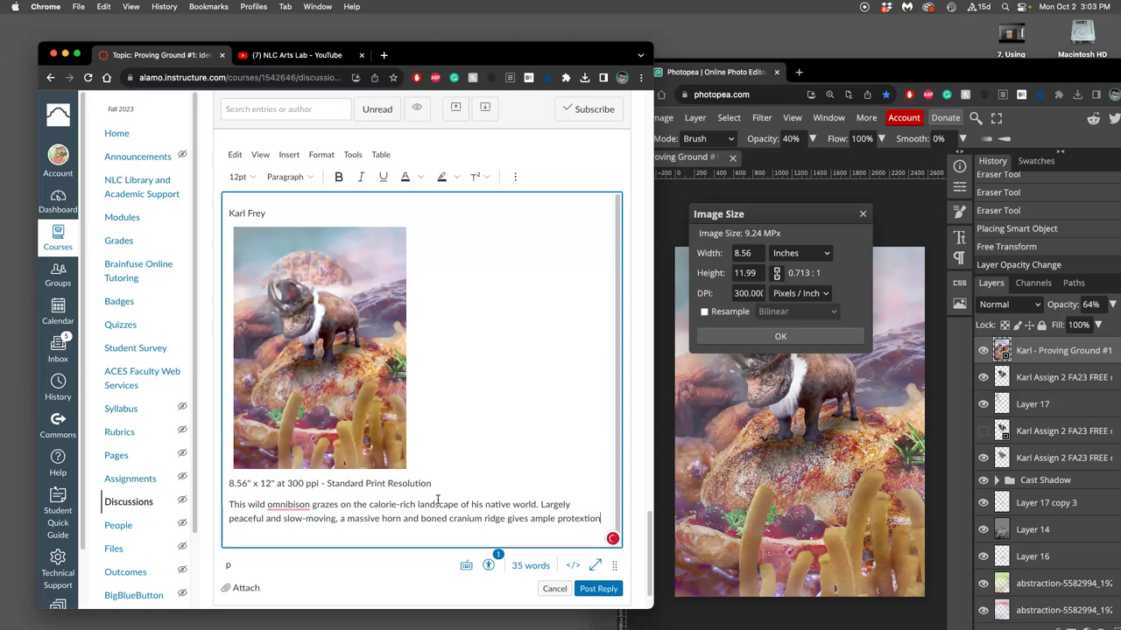
{"action": "key", "text": "BackSpace"}
{"action": "key", "text": "BackSpace"}
{"action": "key", "text": "BackSpace"}
{"action": "key", "text": "BackSpace"}
{"action": "key", "text": "BackSpace"}
{"action": "type", "text": "ction from would-be predators."}
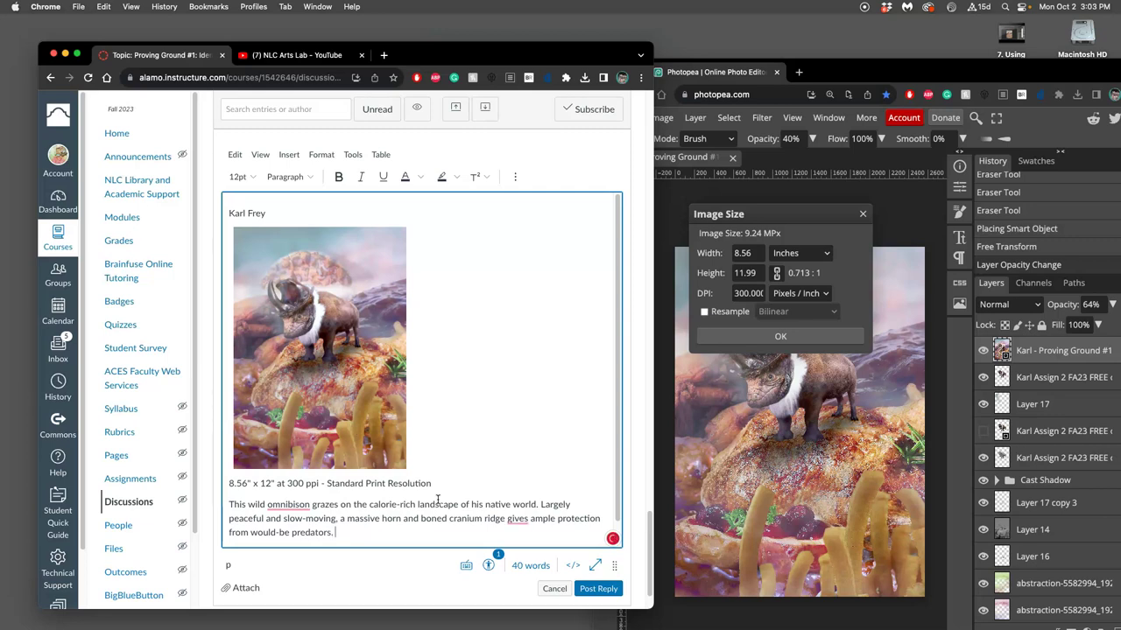
{"action": "type", "text": " The atmosphere is heavy with sugars and"}
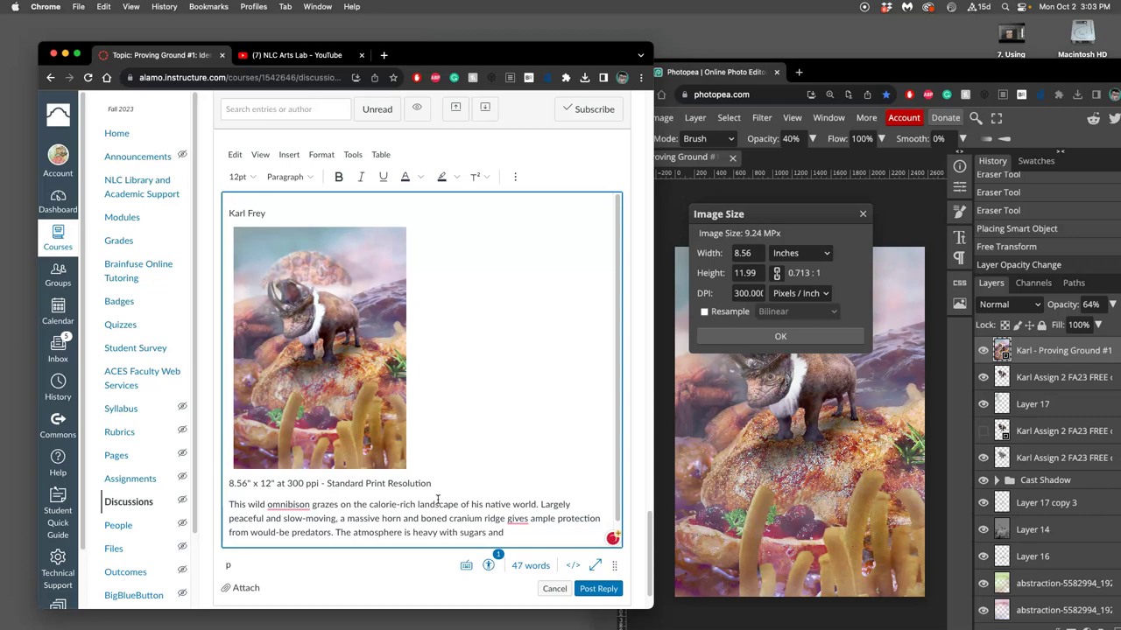
{"action": "type", "text": " fats"}
{"action": "type", "text": ", "}
{"action": "type", "text": "making the res"}
{"action": "type", "text": "piration o"}
{"action": "type", "text": "f the "}
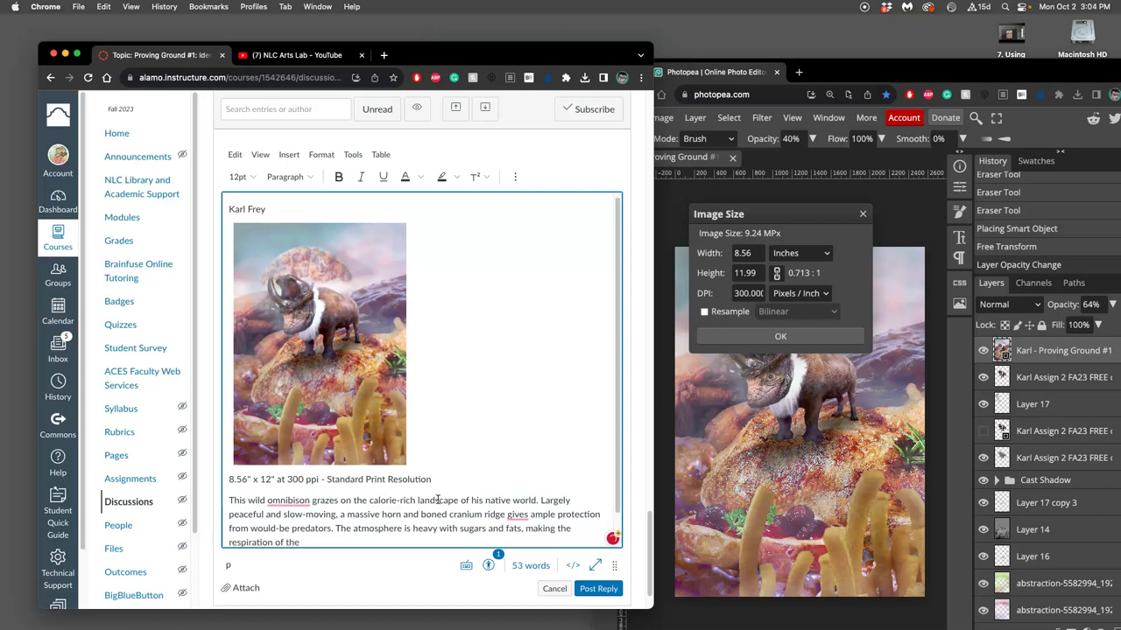
{"action": "type", "text": "creature"}
Step: Add the labored-breathing, larger lung capacity sentence and begin 'They are solitary creatures only finding mates'
{"action": "type", "text": "labored and requiring"}
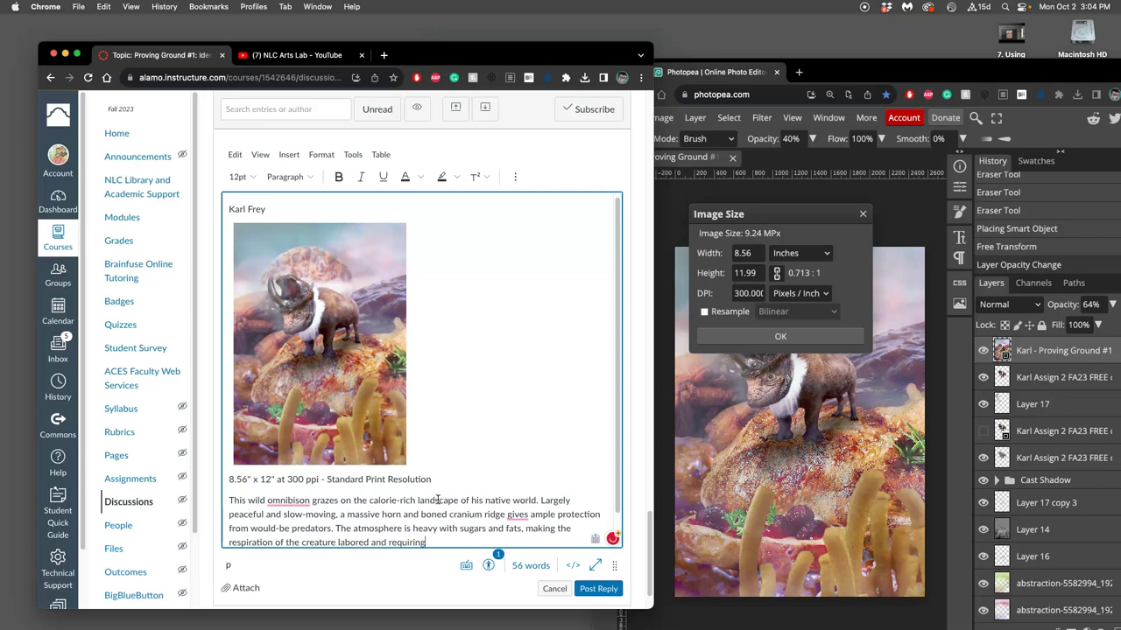
{"action": "type", "text": " larger than usual lung capacity."}
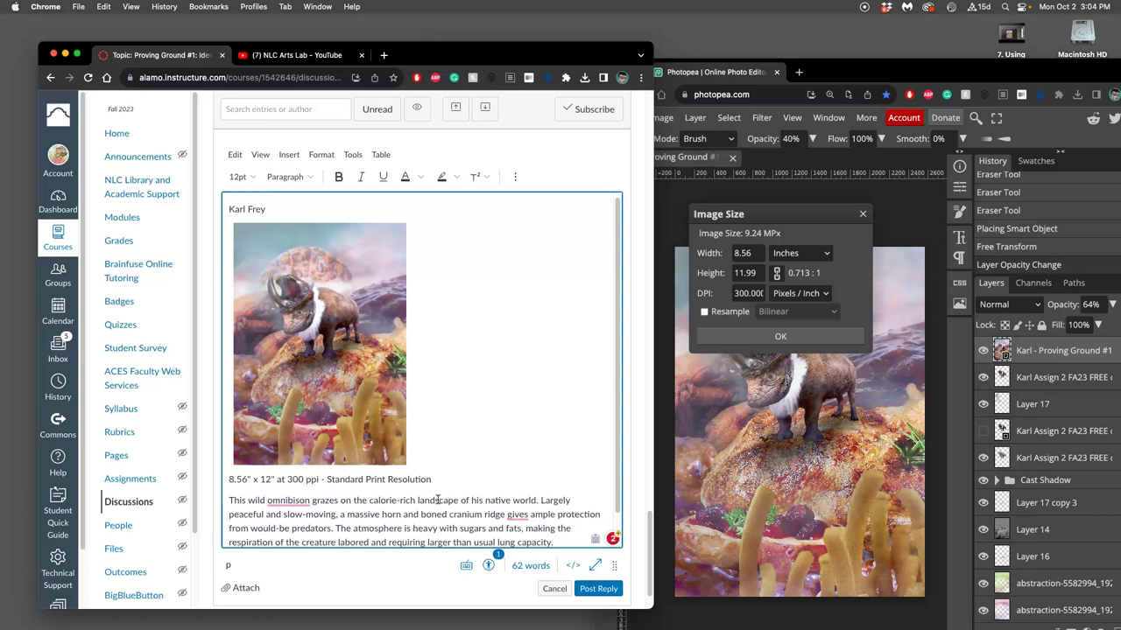
{"action": "type", "text": "They are solita"}
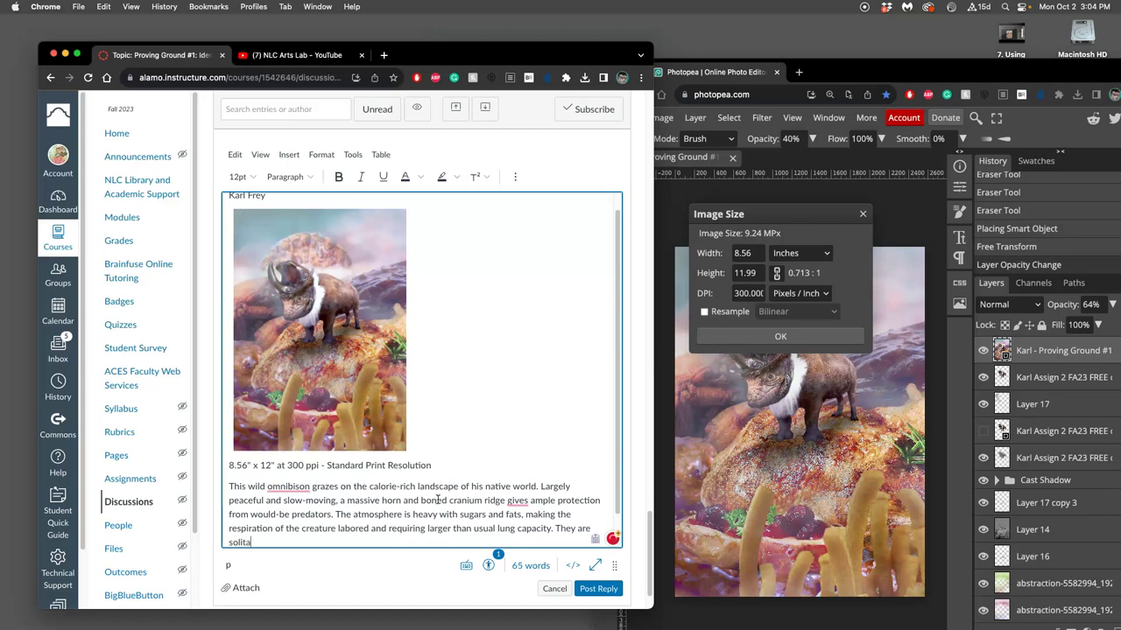
{"action": "type", "text": "ry creatures only"}
{"action": "type", "text": " finding"}
{"action": "type", "text": "s"}
{"action": "type", "text": "mates"}
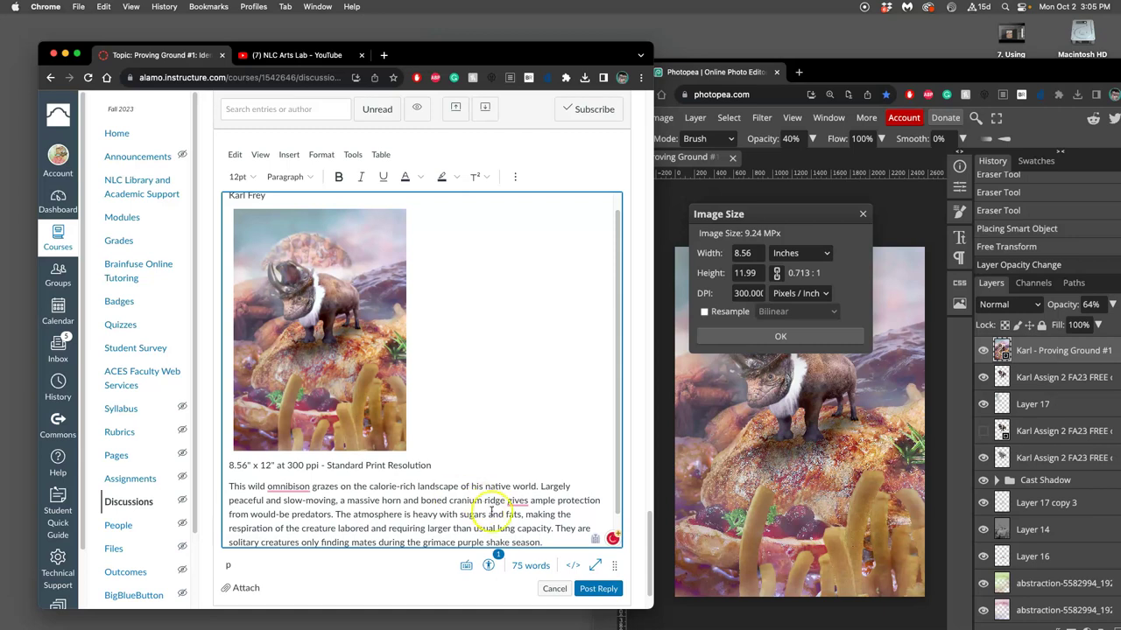
Step: Post the reply, look over the rubric and posted entry, then reload the discussion page
{"action": "left_click", "coordinate": [598, 588]}
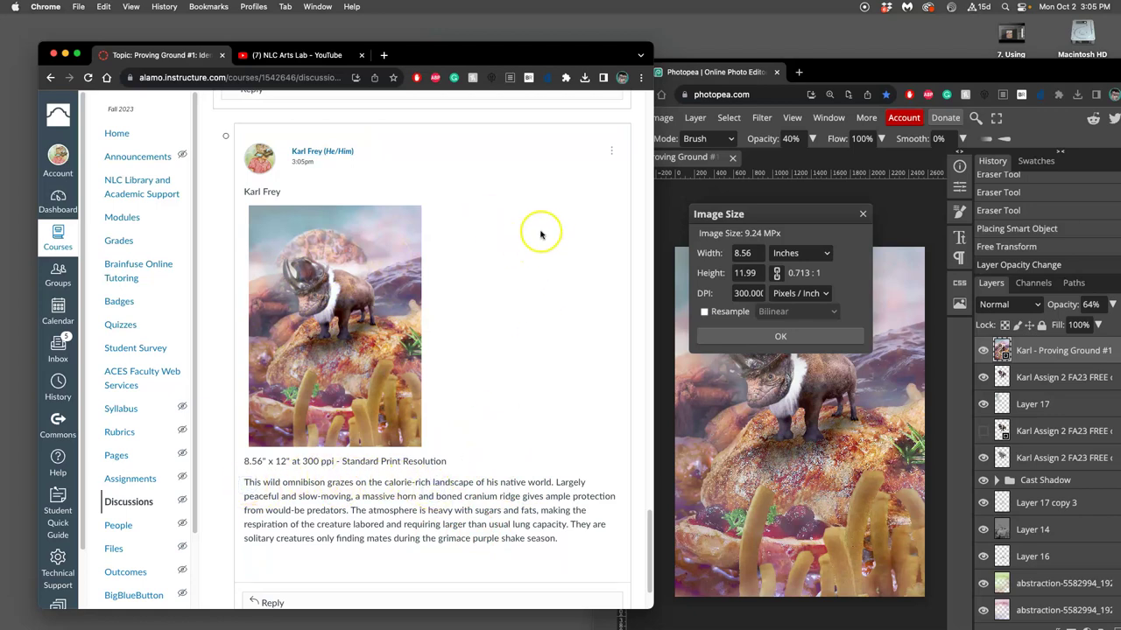
{"action": "scroll", "coordinate": [472, 315], "scroll_direction": "up", "scroll_amount": 10}
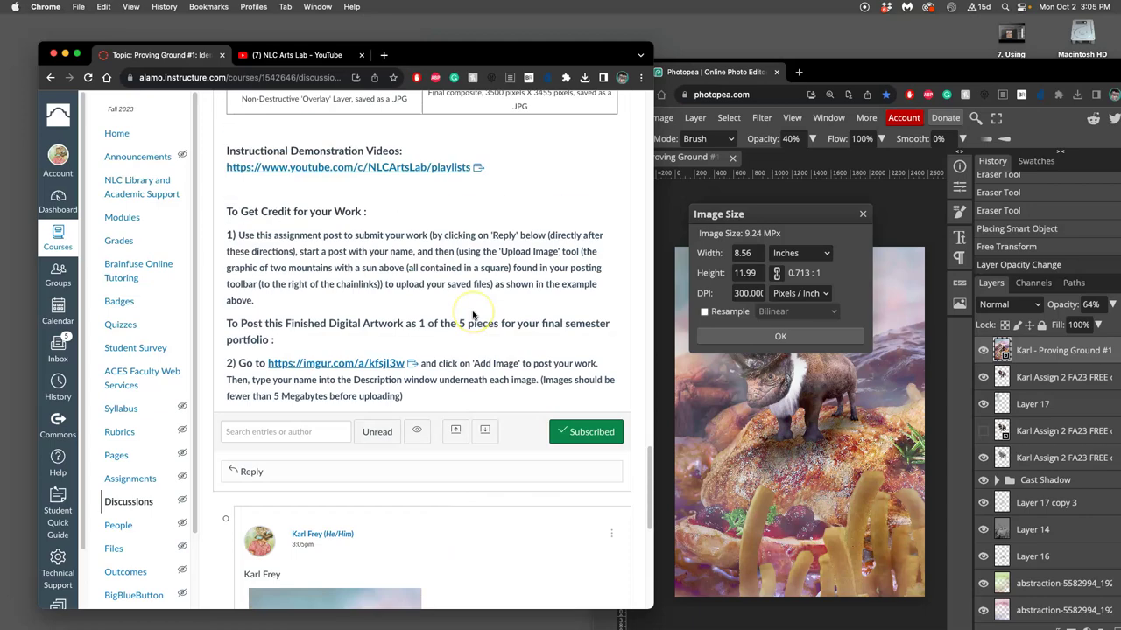
{"action": "scroll", "coordinate": [471, 315], "scroll_direction": "down", "scroll_amount": 8}
{"action": "scroll", "coordinate": [472, 314], "scroll_direction": "up", "scroll_amount": 10}
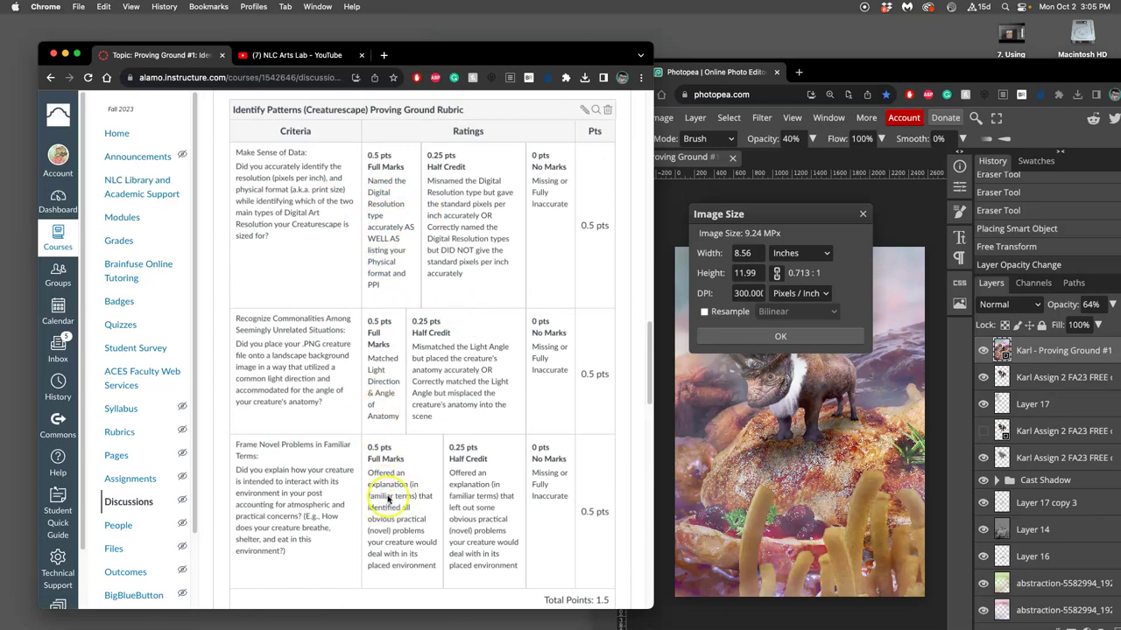
{"action": "scroll", "coordinate": [355, 428], "scroll_direction": "down", "scroll_amount": 8}
{"action": "scroll", "coordinate": [364, 429], "scroll_direction": "down", "scroll_amount": 5}
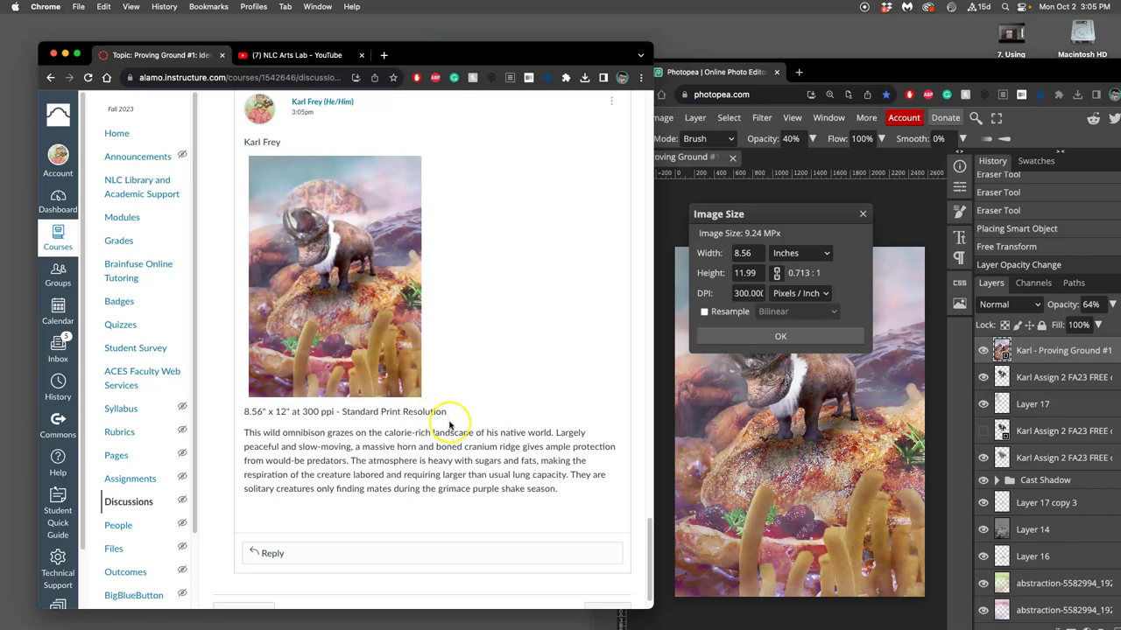
{"action": "scroll", "coordinate": [440, 410], "scroll_direction": "up", "scroll_amount": 1}
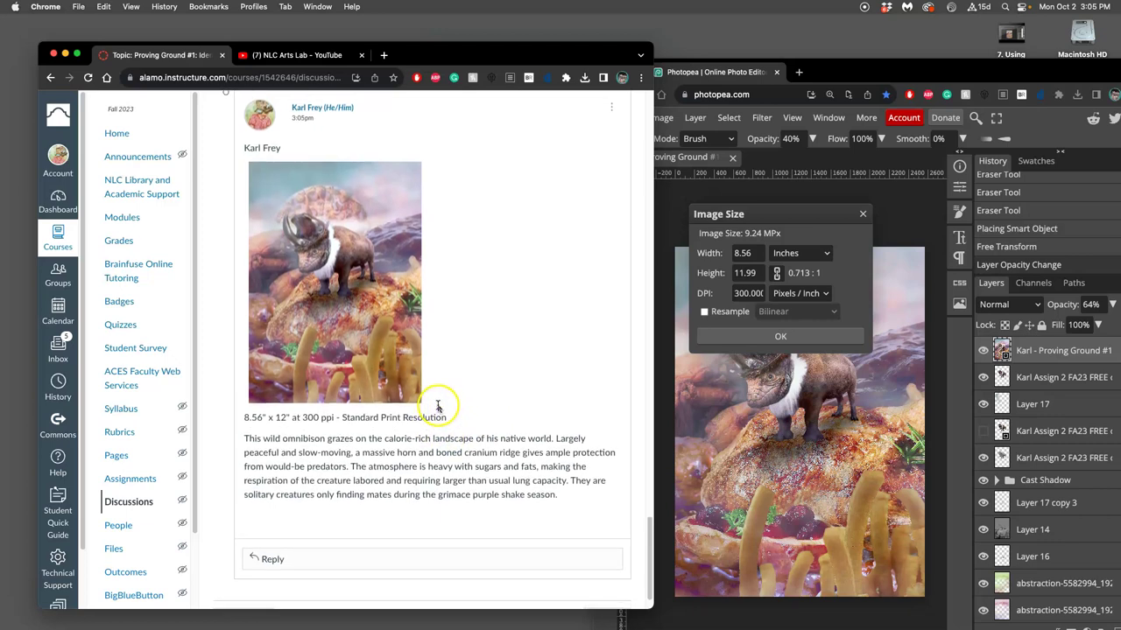
{"action": "scroll", "coordinate": [438, 408], "scroll_direction": "up", "scroll_amount": 5}
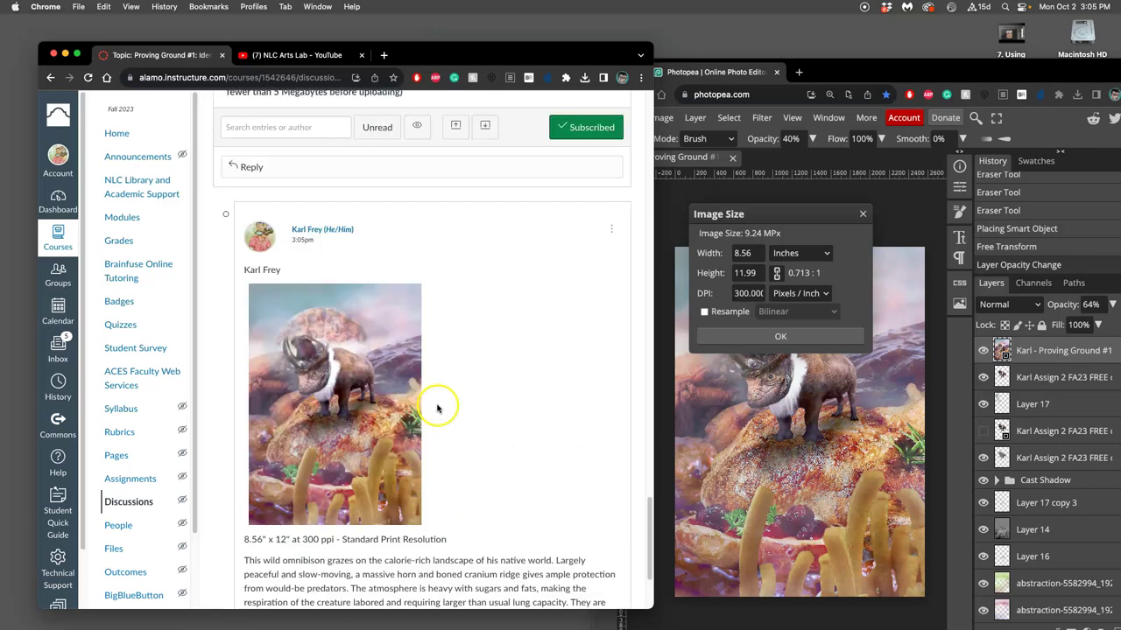
{"action": "left_click", "coordinate": [88, 77]}
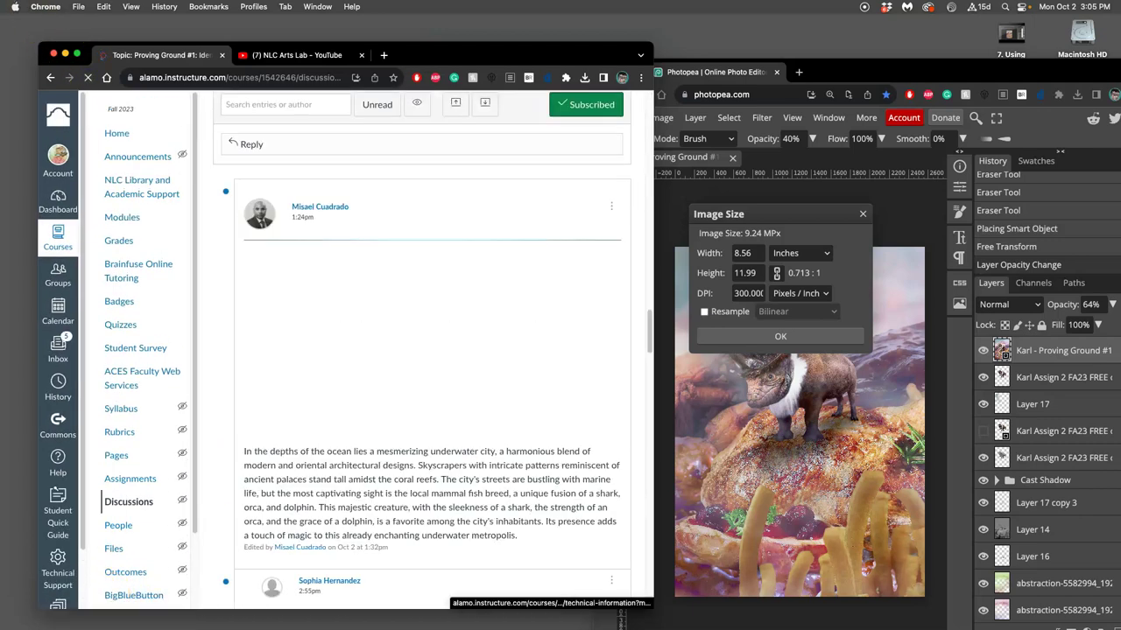